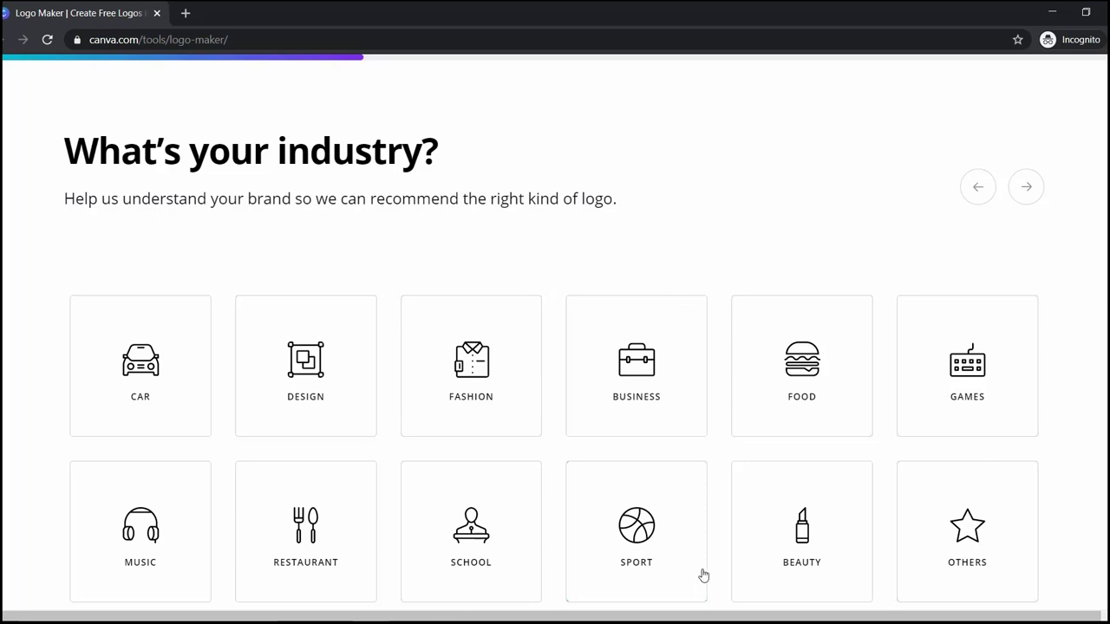
- Choose Design as the brand's industry and look through the sample logo styles
left_click(310, 373)
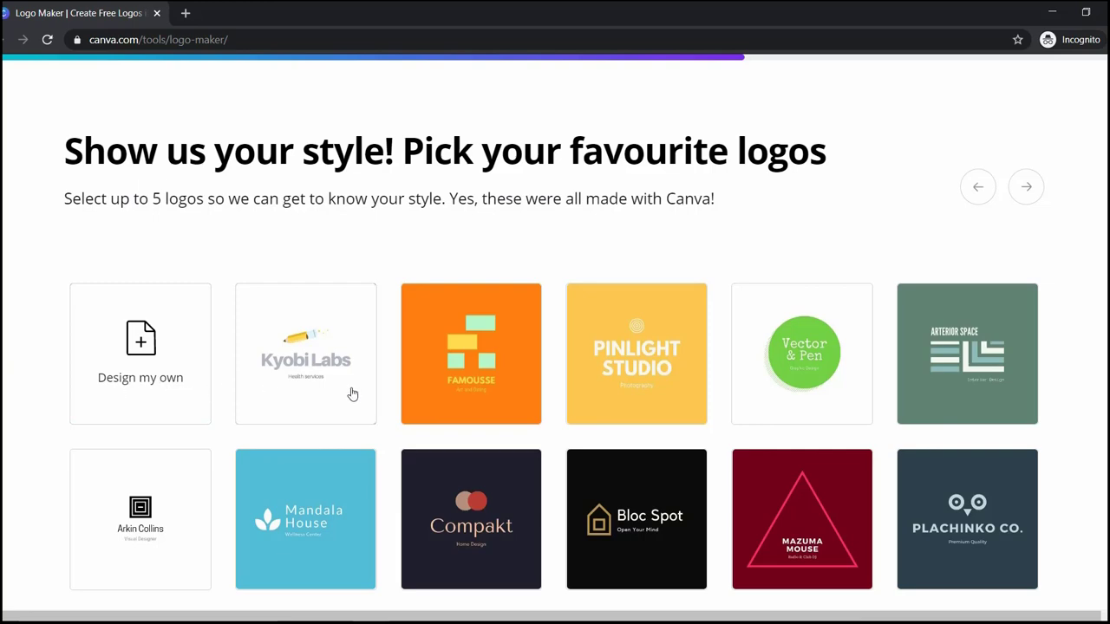
scroll(352, 394, "down", 1)
scroll(352, 394, "down", 3)
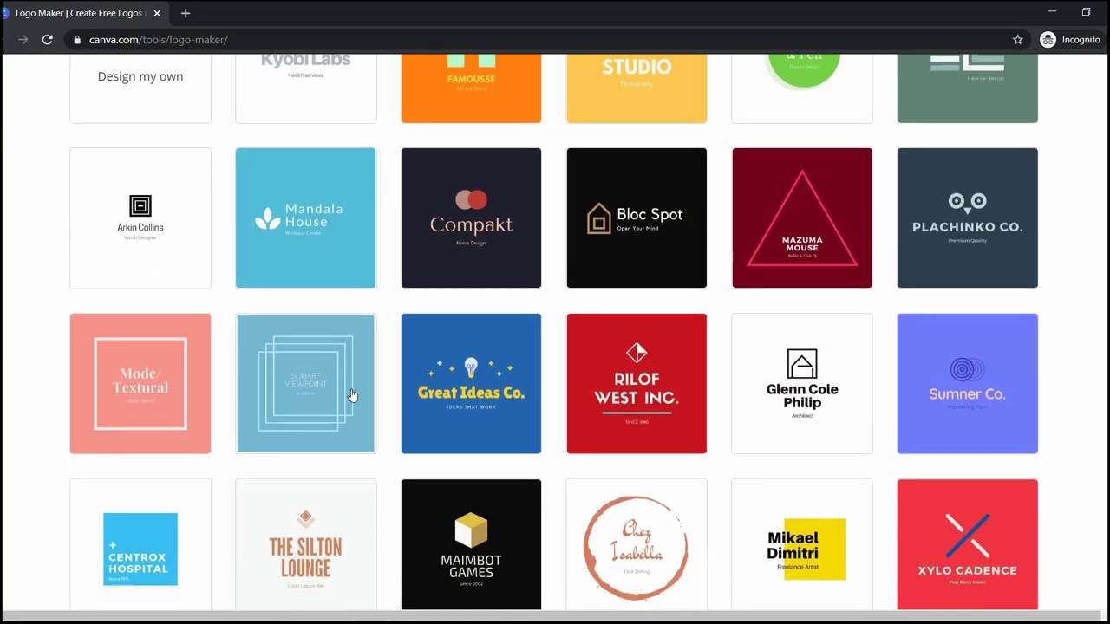
scroll(352, 395, "down", 5)
scroll(352, 395, "up", 8)
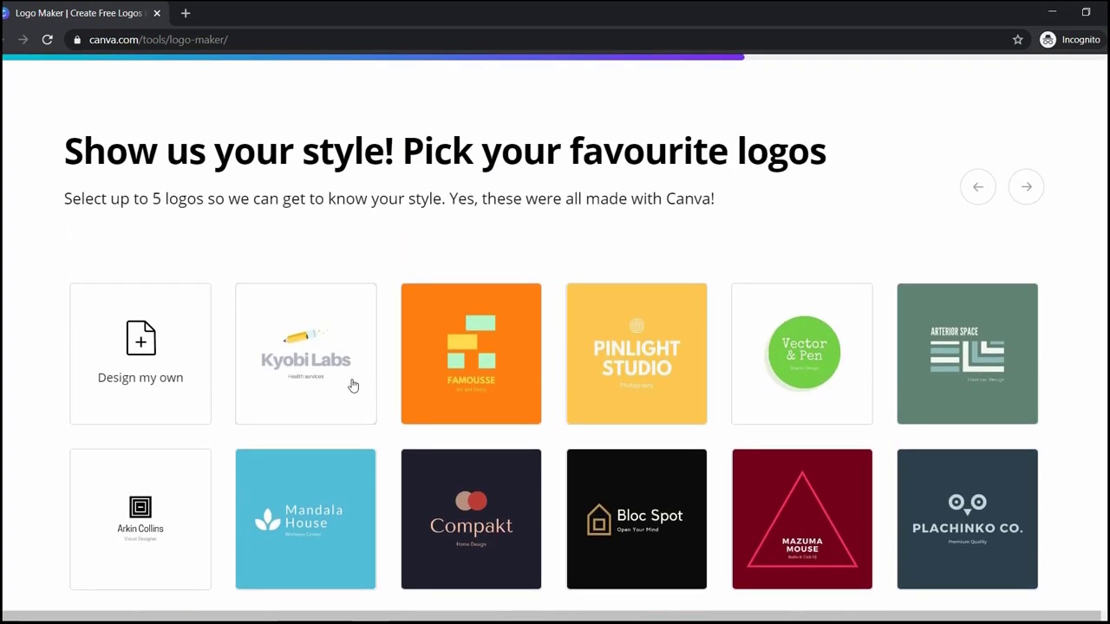
- Pick the Famousse, Mazuma Mouse, Compakt, Great Ideas Co. and Rilof West Inc. logos as favourites, and sign up with Facebook
left_click(513, 380)
left_click(784, 512)
left_click(502, 529)
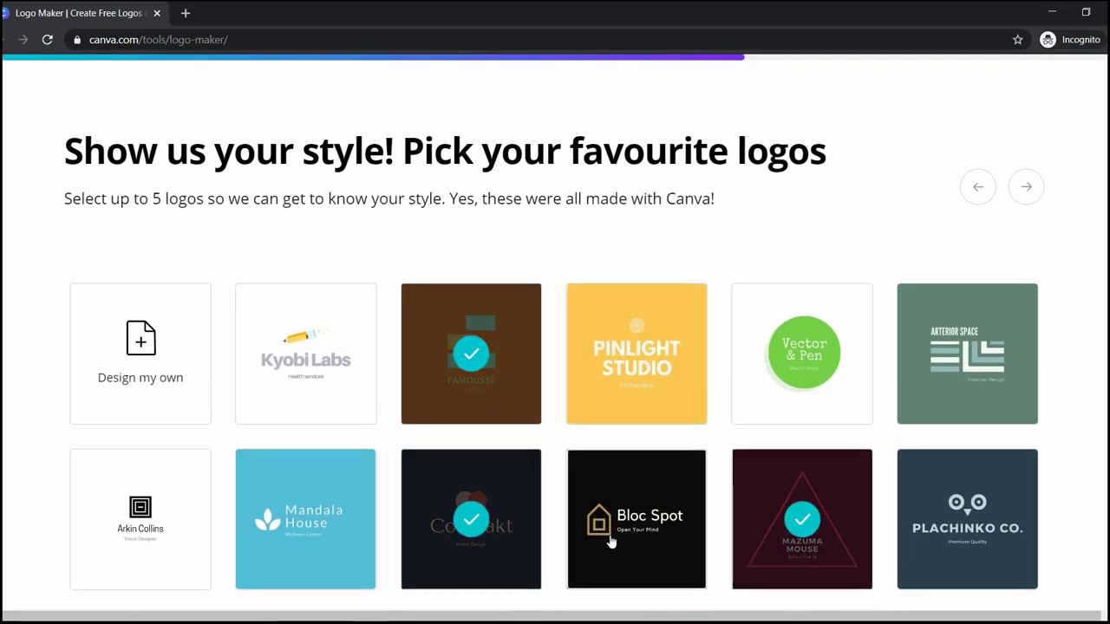
scroll(609, 540, "down", 2)
left_click(496, 510)
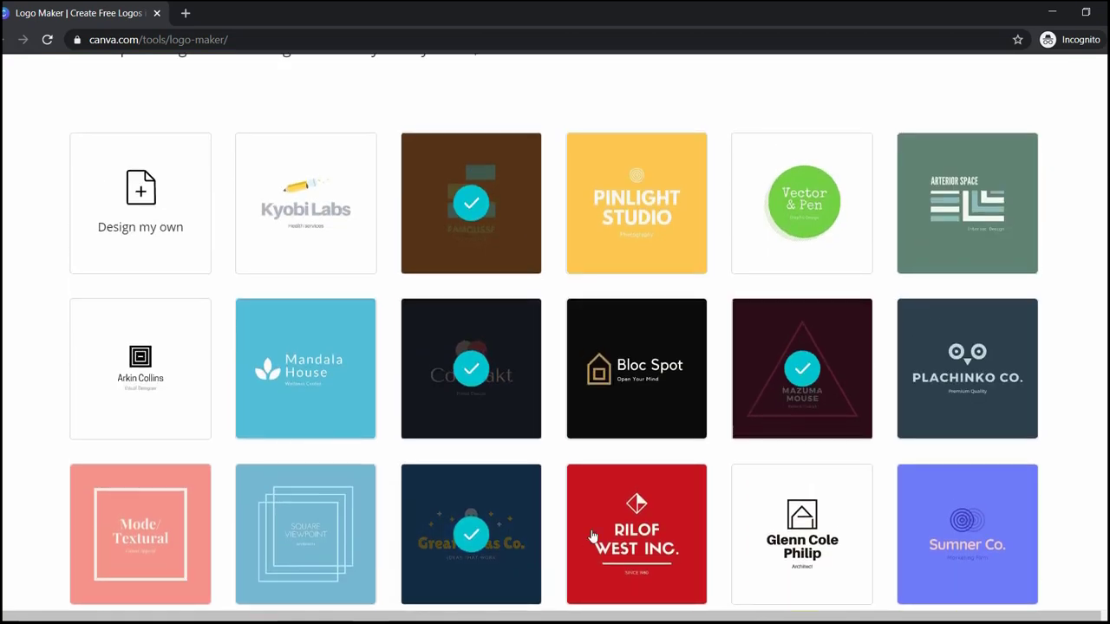
left_click(594, 537)
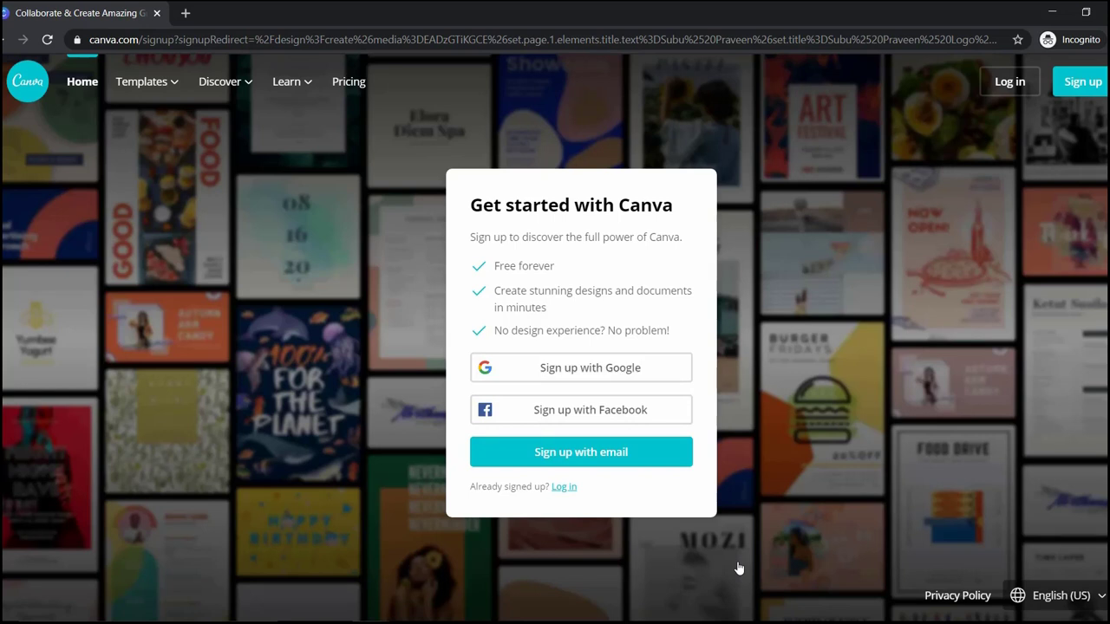
left_click(585, 410)
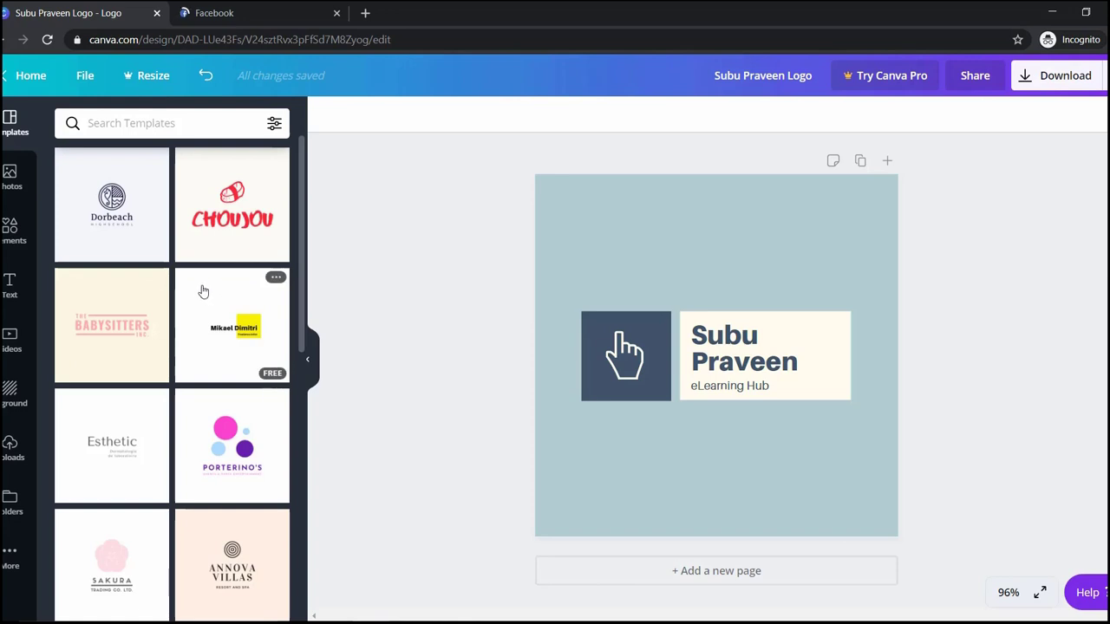
- Try the Neon Flamingo template on the logo page, followed by the Choujou template
scroll(203, 292, "down", 6)
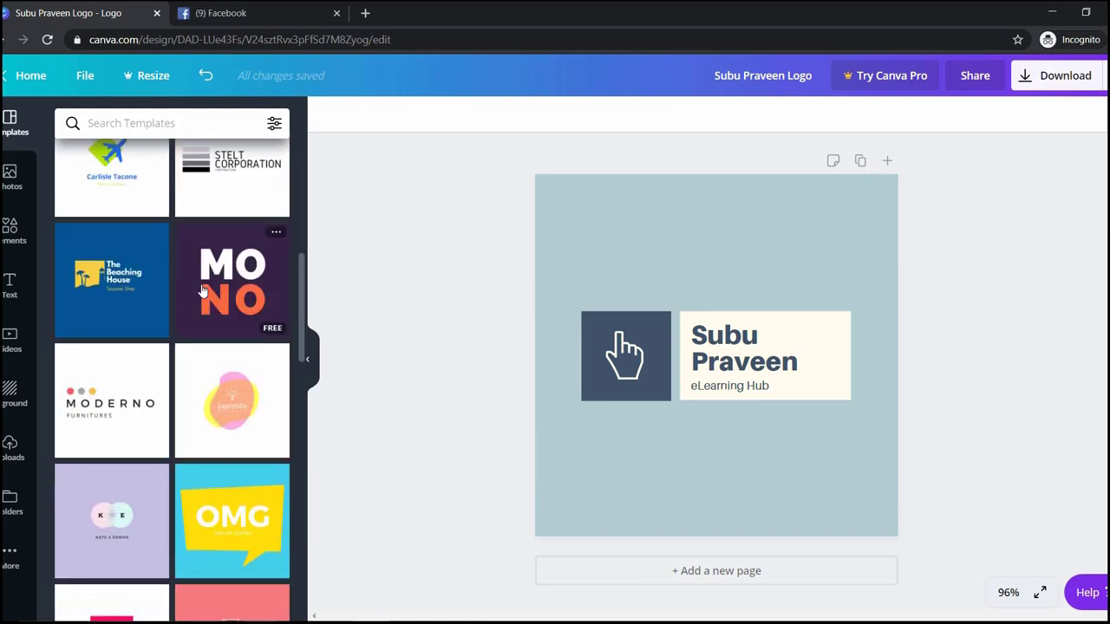
scroll(203, 292, "down", 5)
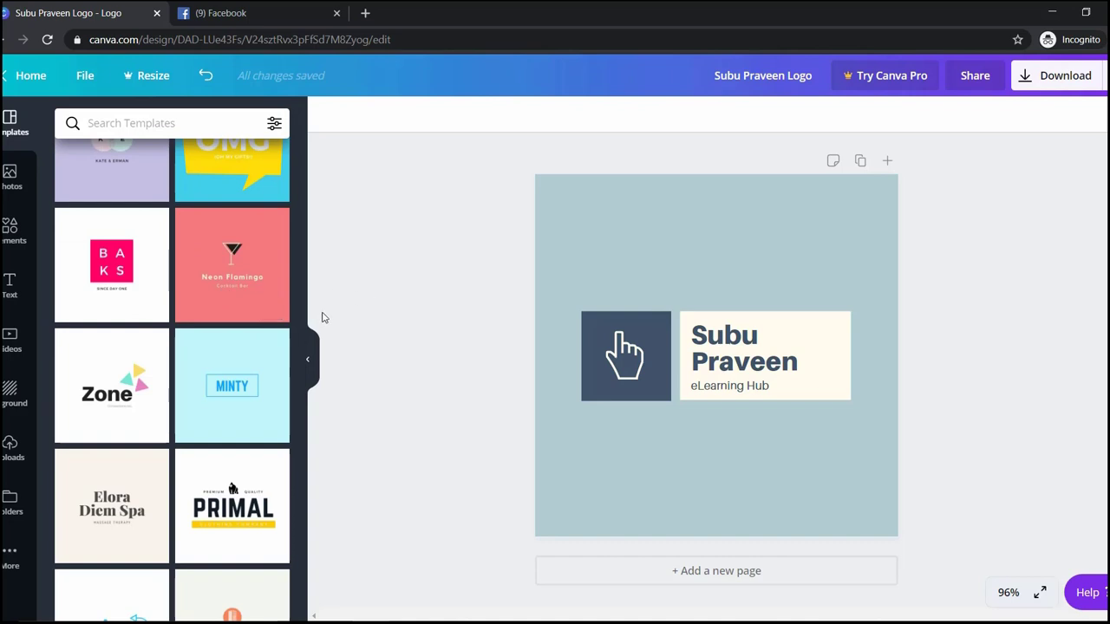
left_click(228, 290)
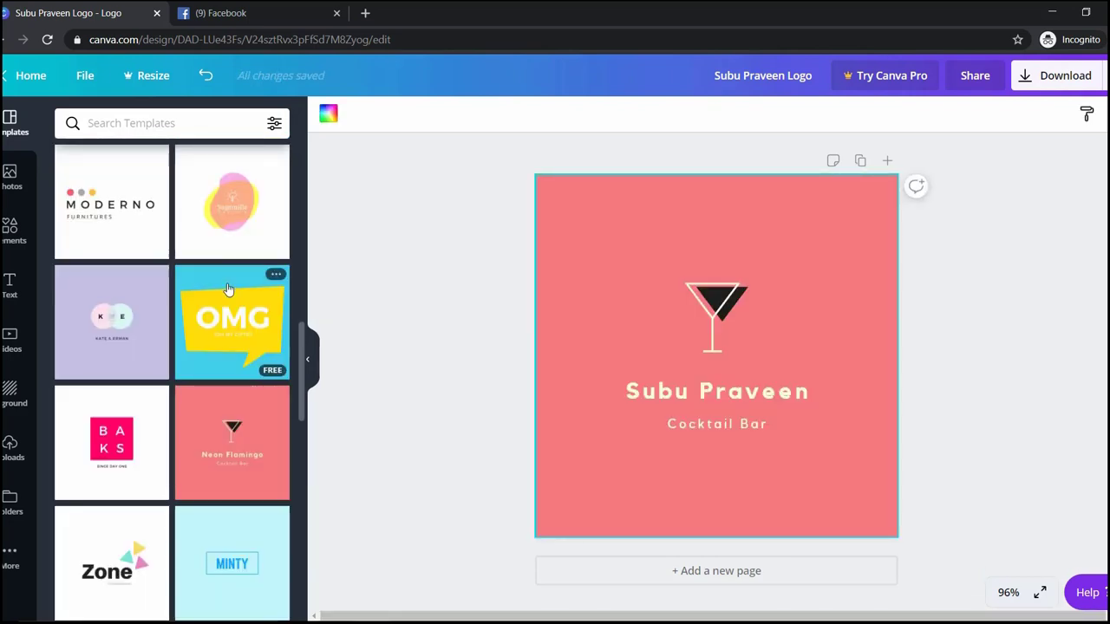
scroll(226, 286, "up", 10)
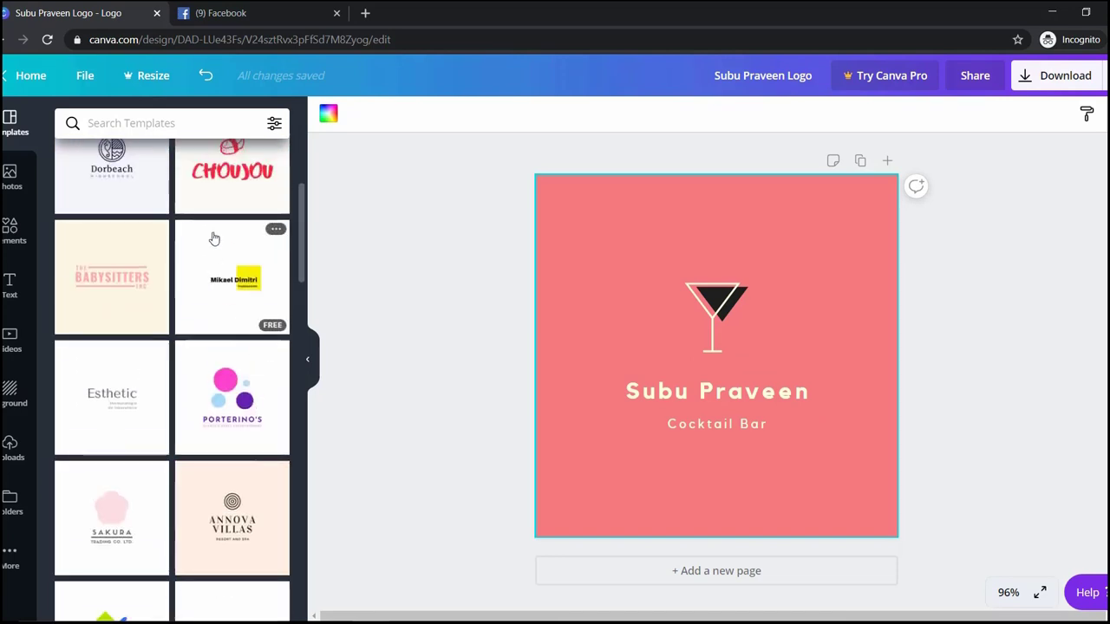
left_click(228, 186)
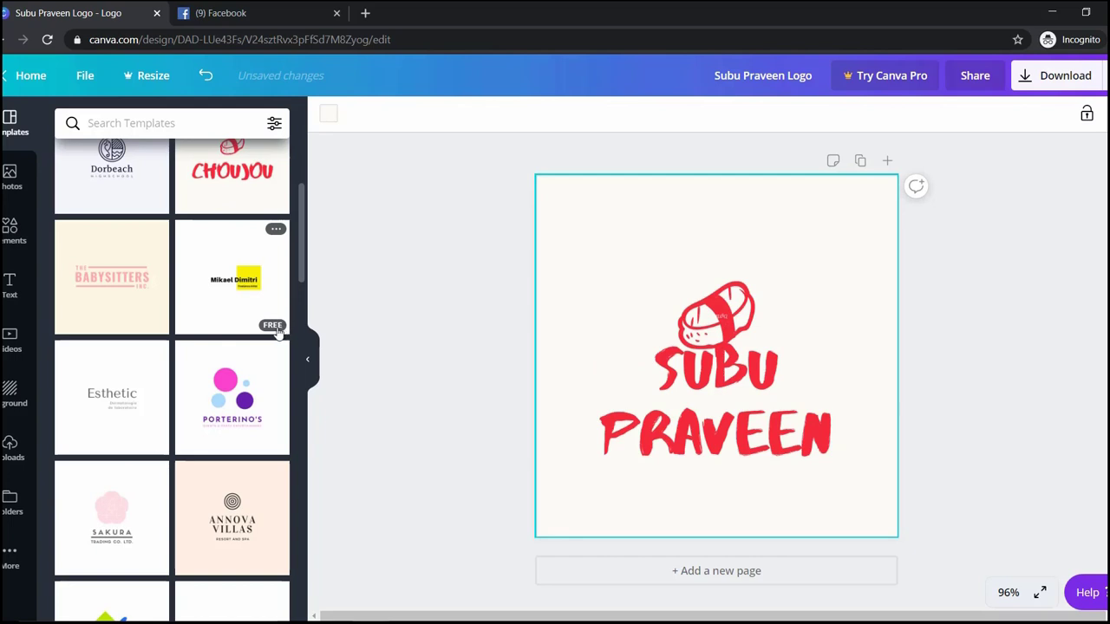
- Find the orange Pinlight Studio logo template and apply it to the page
scroll(277, 334, "down", 4)
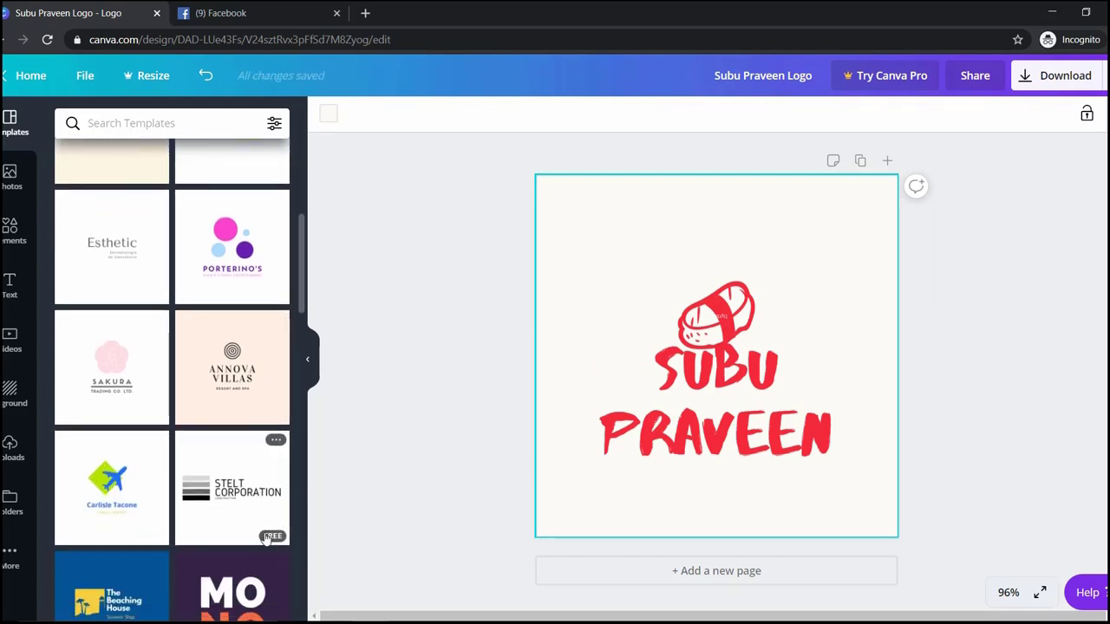
scroll(268, 433, "up", 5)
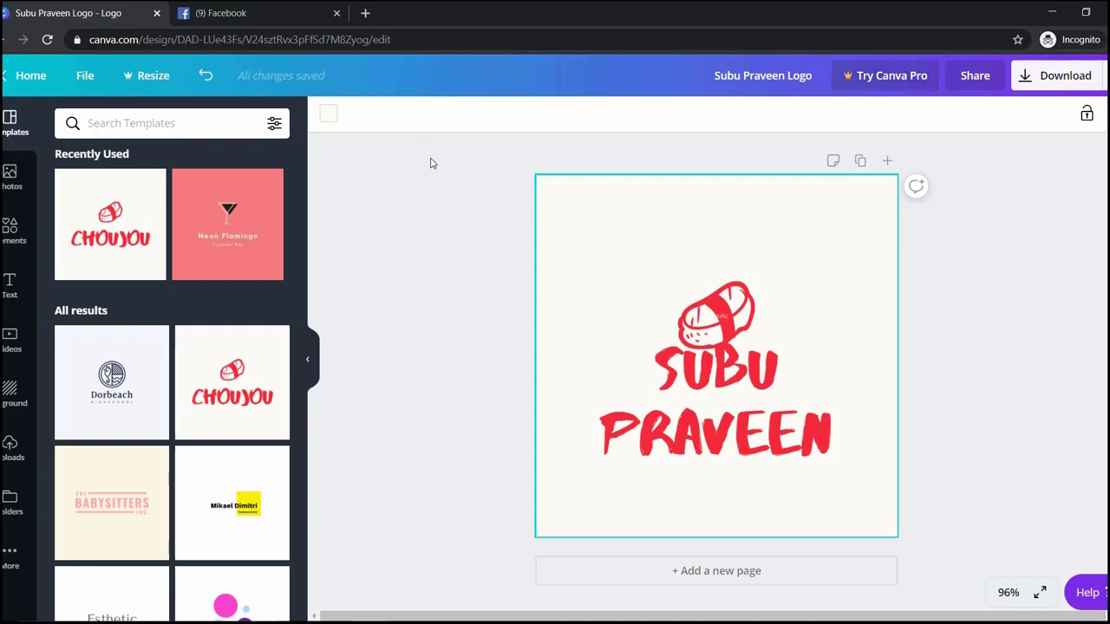
scroll(308, 393, "down", 10)
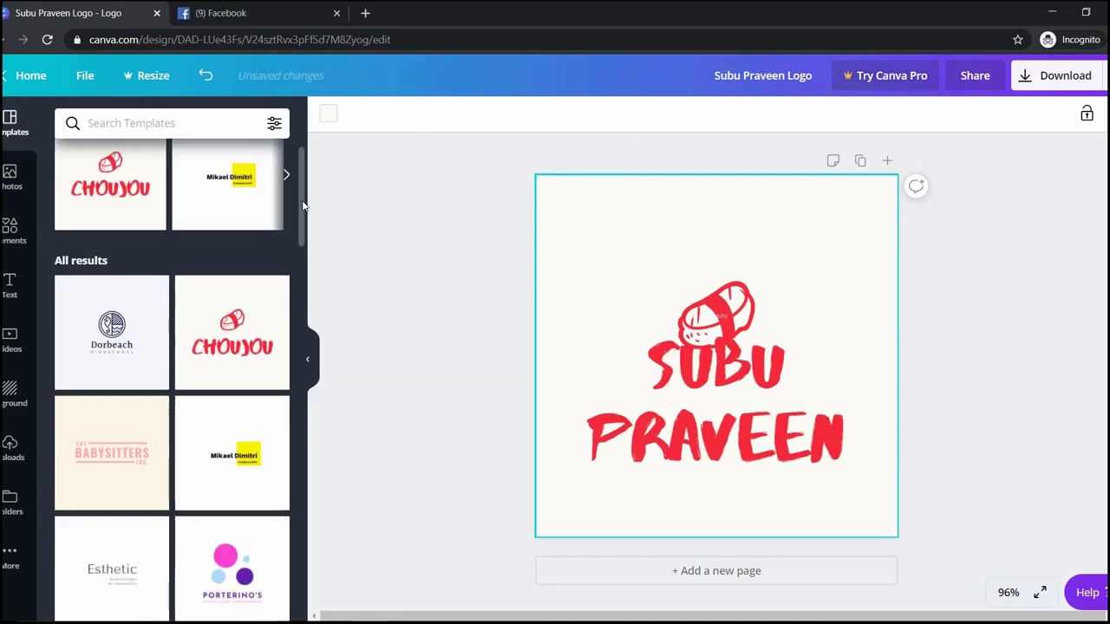
scroll(308, 393, "down", 5)
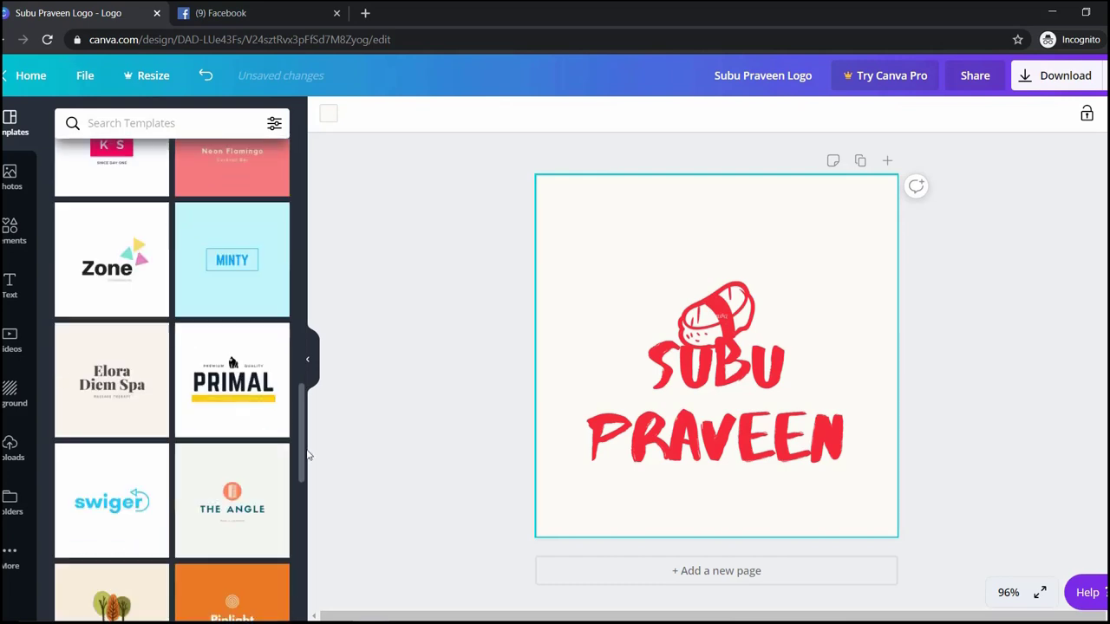
left_click(217, 420)
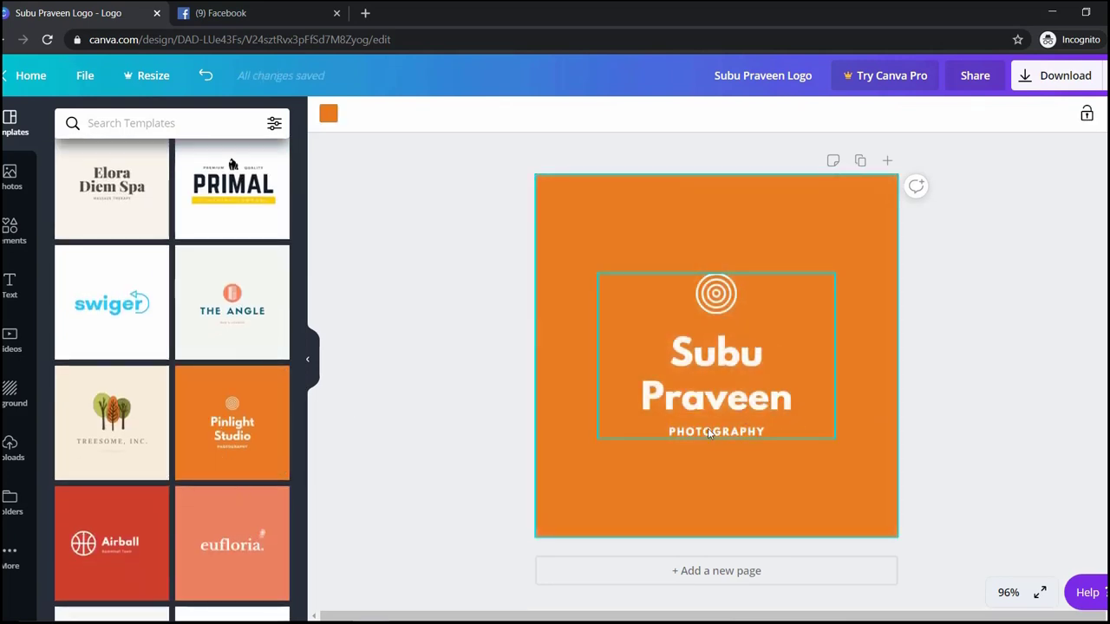
- Replace the PHOTOGRAPHY tagline under the brand name with DIGITAL MARKETING
left_click(709, 433)
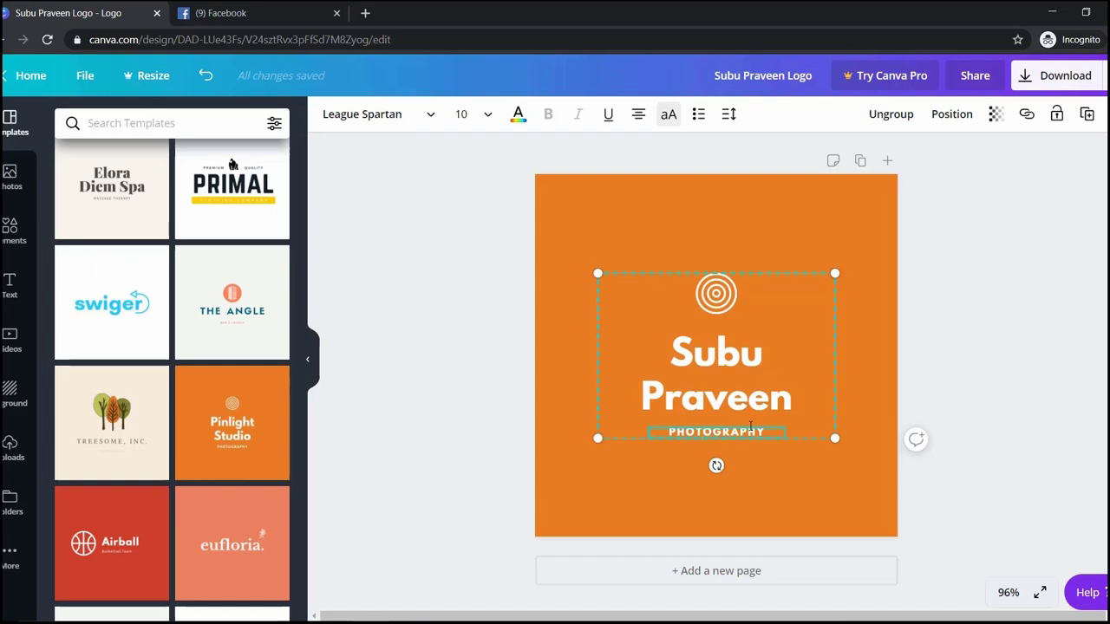
left_click_drag(769, 431, 641, 435)
type("D")
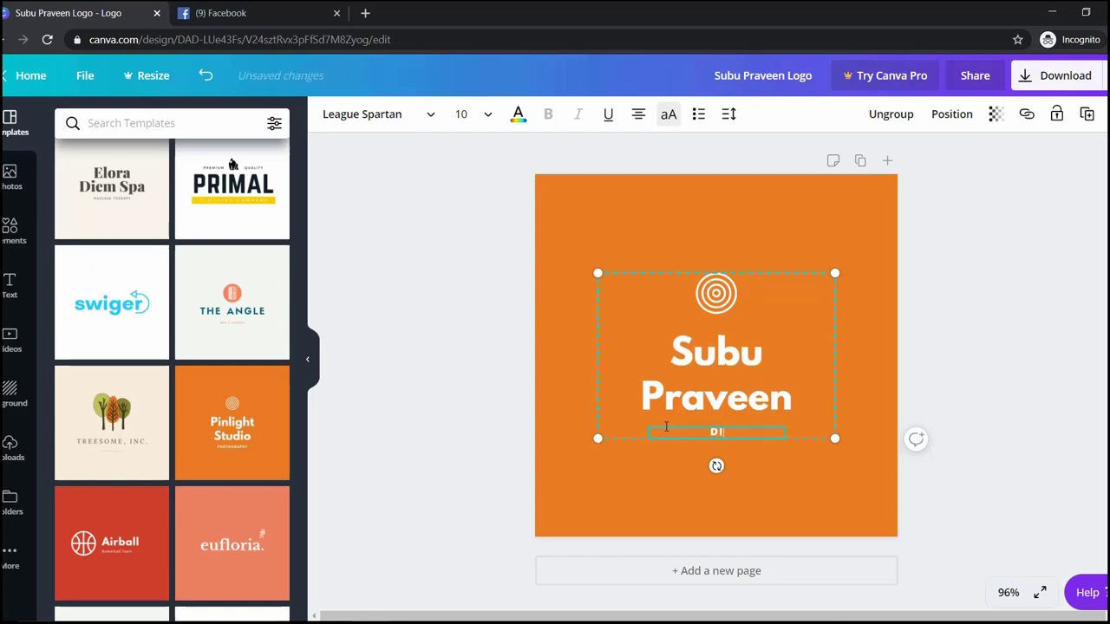
type("IGITAL MARK")
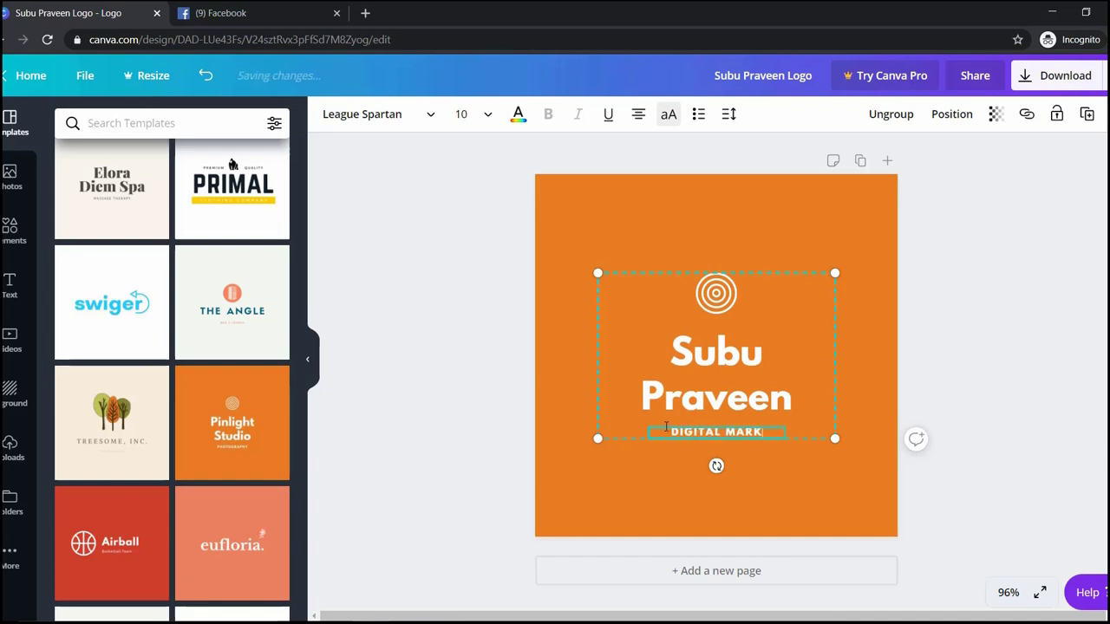
type("ETING")
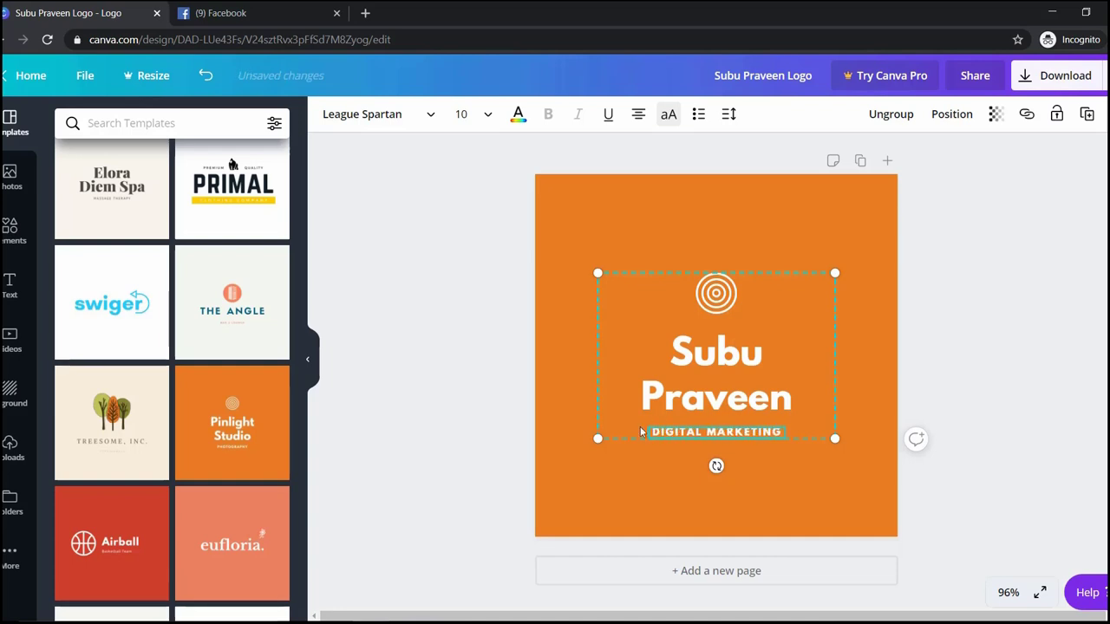
left_click(660, 502)
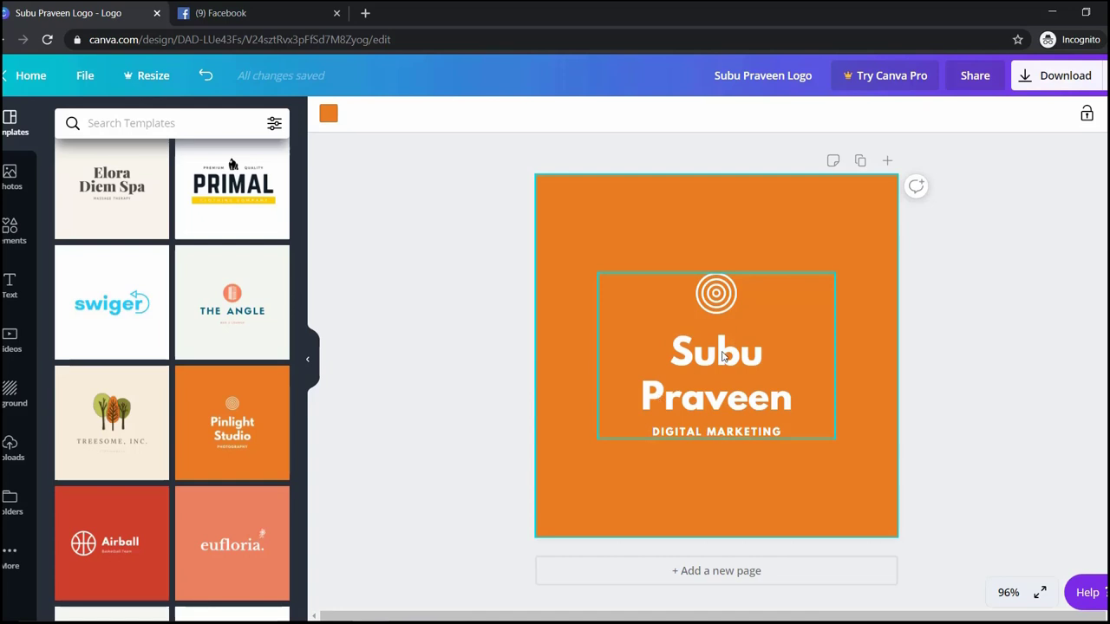
- Try the Anton font on the brand name text and set it to Archivo Black
left_click(723, 356)
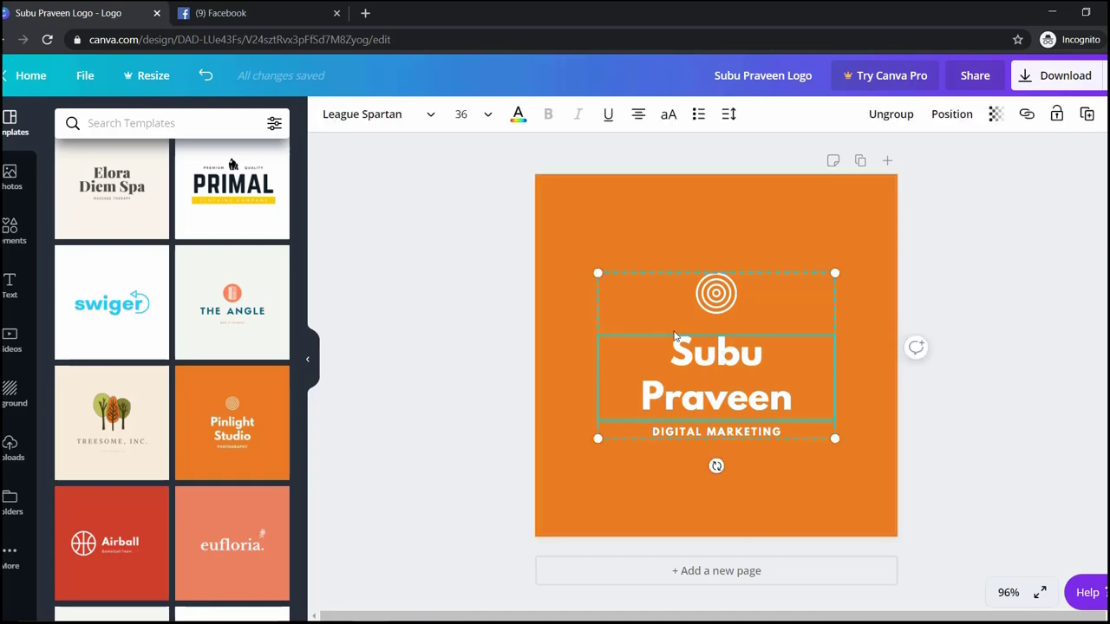
left_click(426, 115)
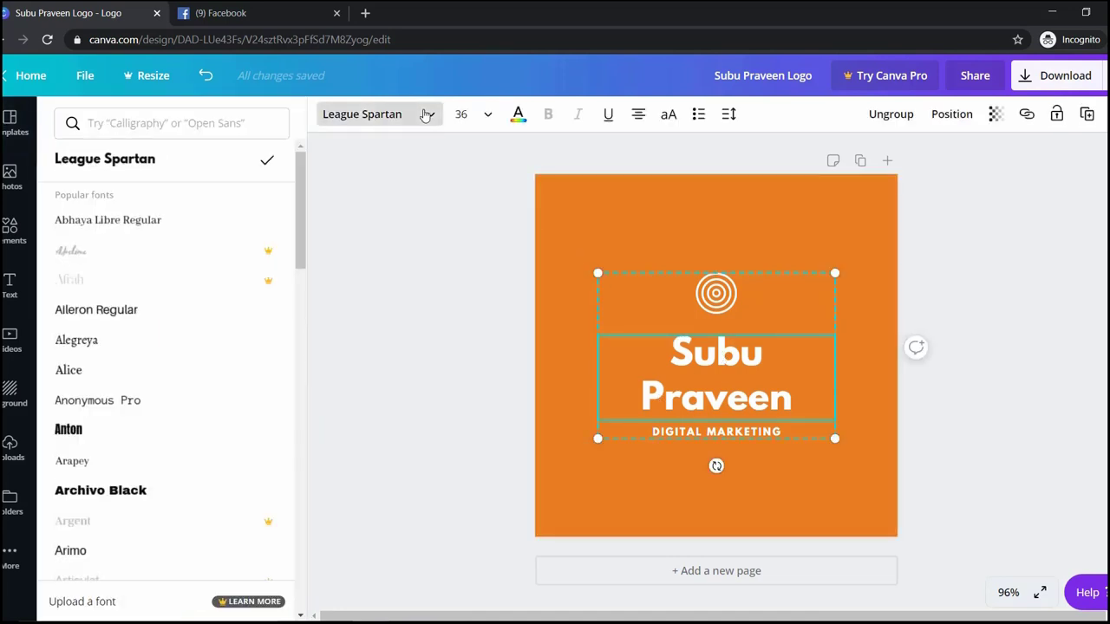
left_click(81, 431)
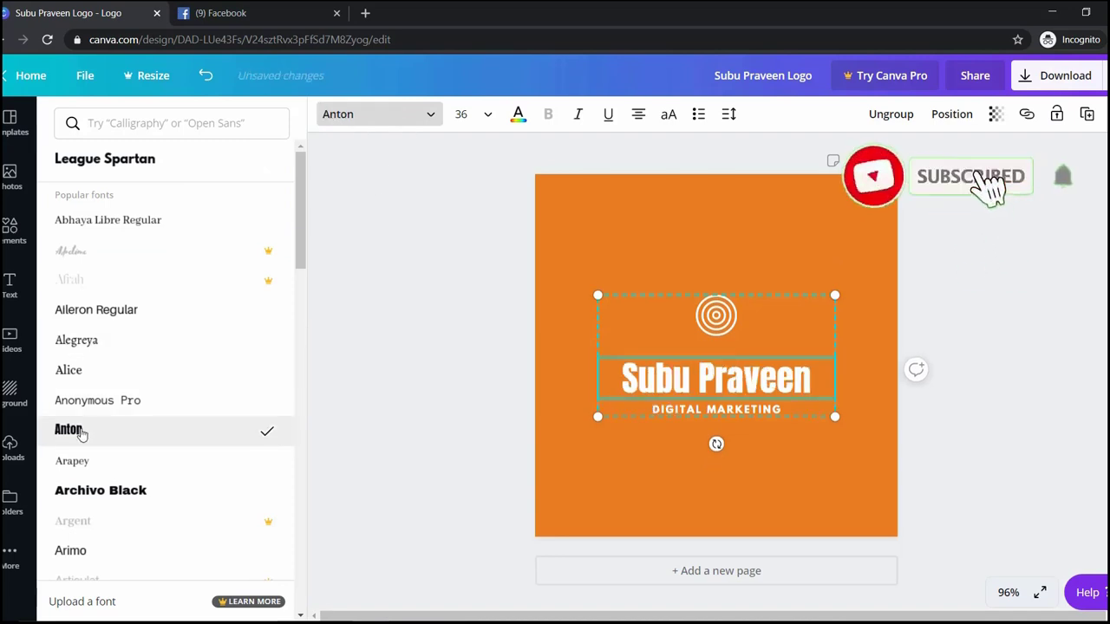
left_click(89, 491)
- Try the Aileron Regular font on the brand name and recolour it purple, coral and red
left_click(96, 310)
left_click(518, 113)
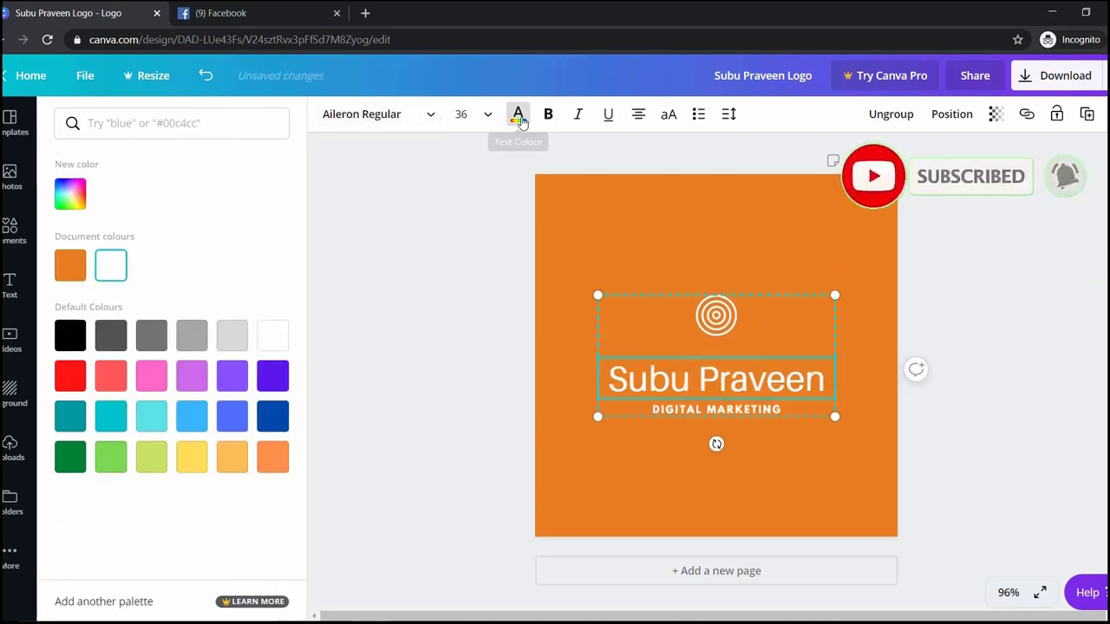
left_click(272, 375)
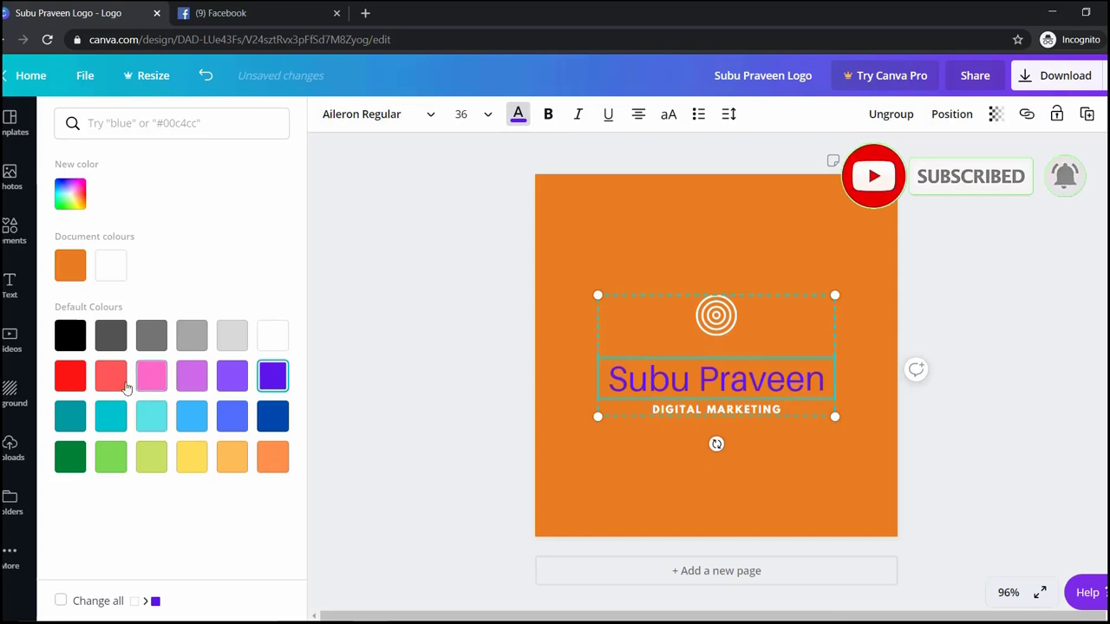
left_click(110, 375)
left_click(59, 385)
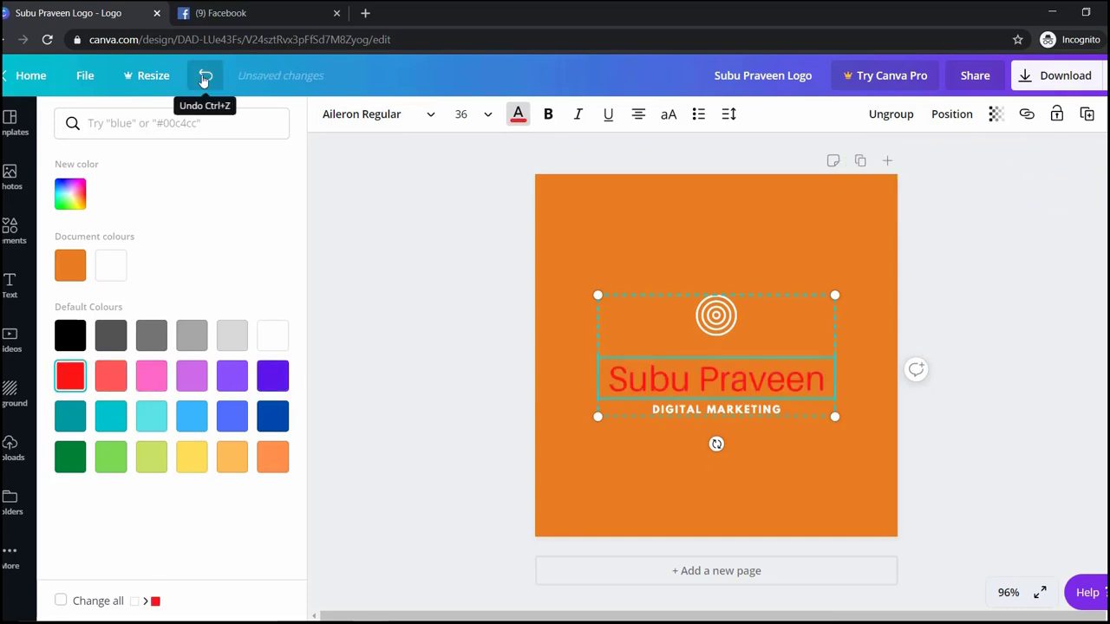
- Undo the brand name's three text colour changes and the Aileron Regular font change
left_click(204, 76)
left_click(205, 77)
left_click(205, 77)
left_click(205, 76)
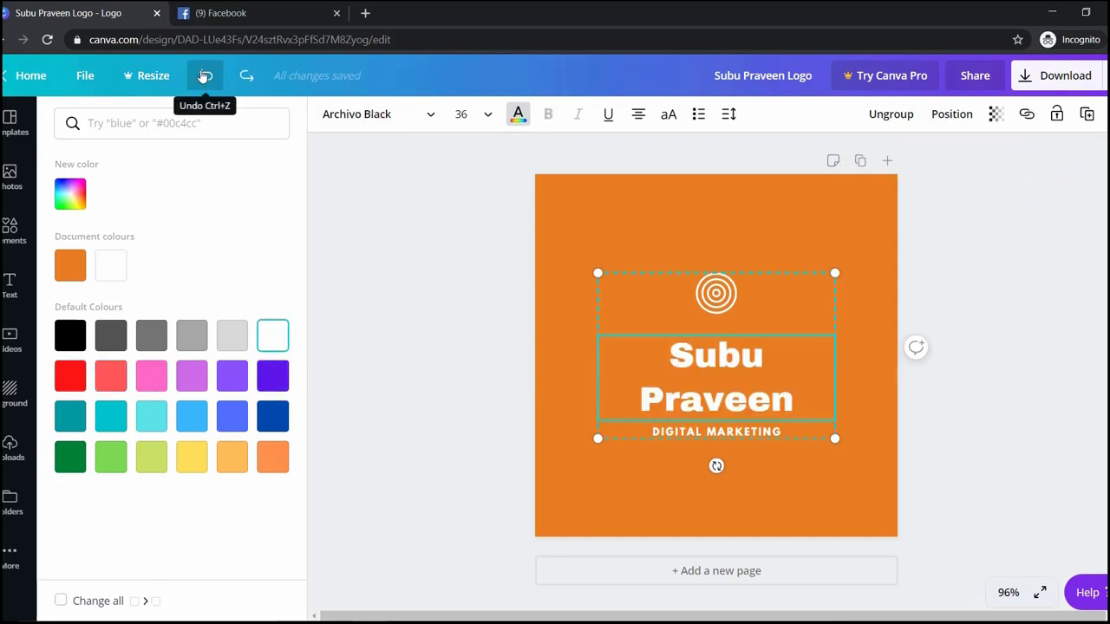
key("Escape")
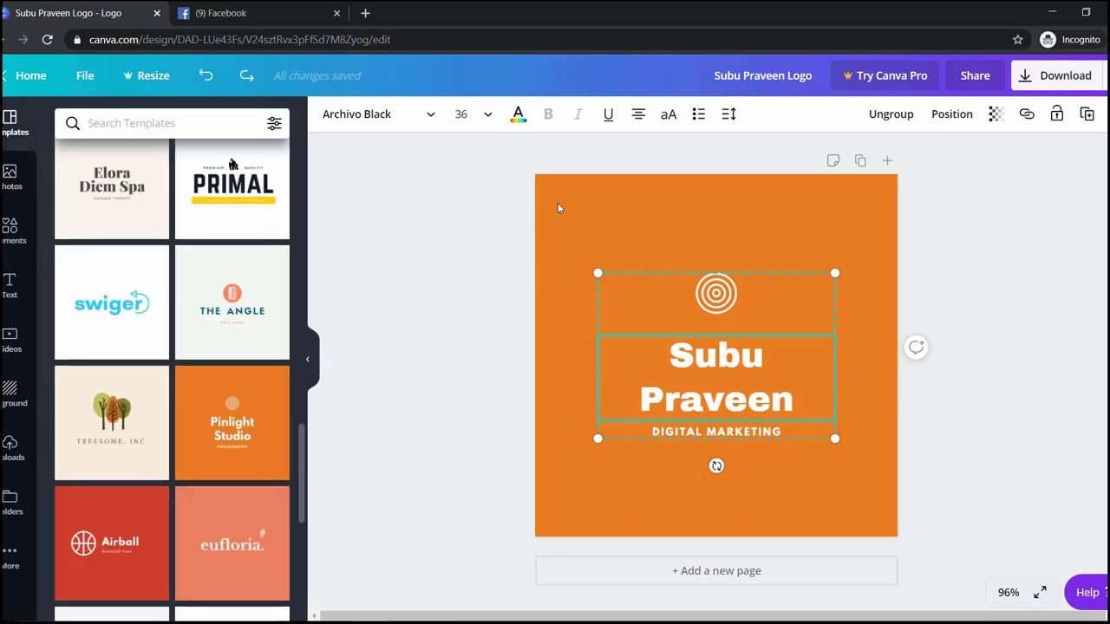
- Add the trending photo of the man in a black mask to the logo and send it behind the text
left_click(11, 178)
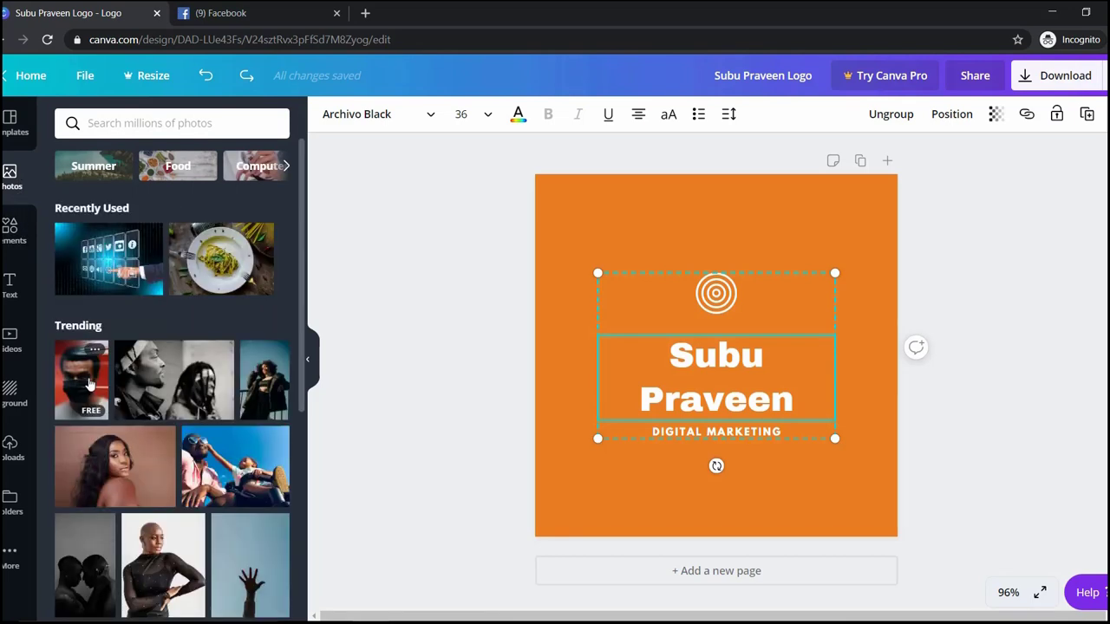
left_click_drag(82, 382, 651, 300)
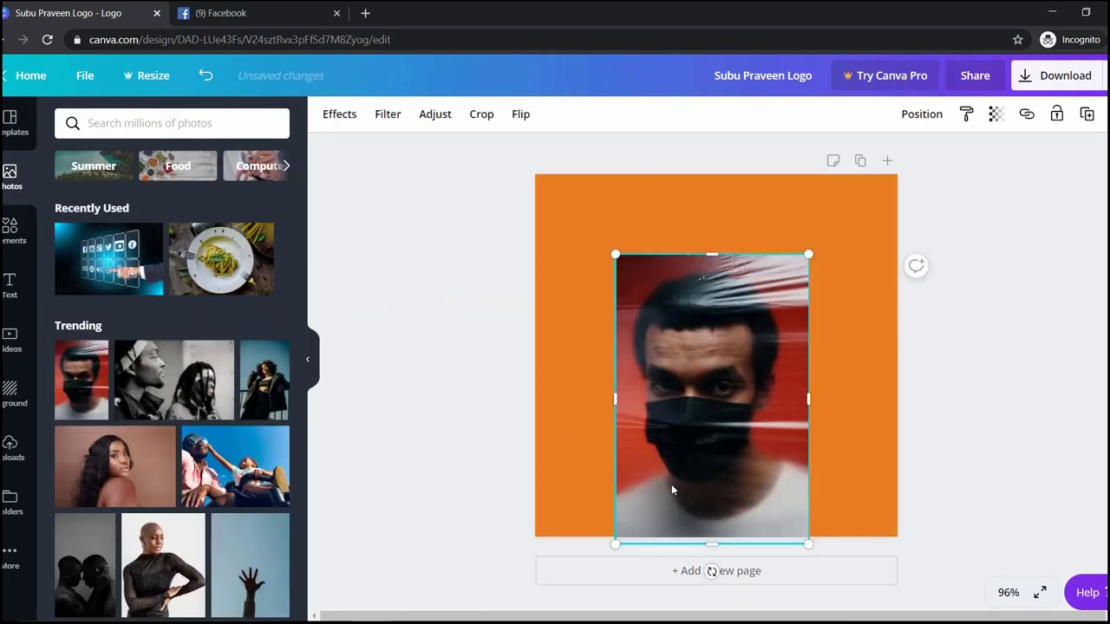
left_click_drag(671, 475, 622, 416)
left_click(922, 114)
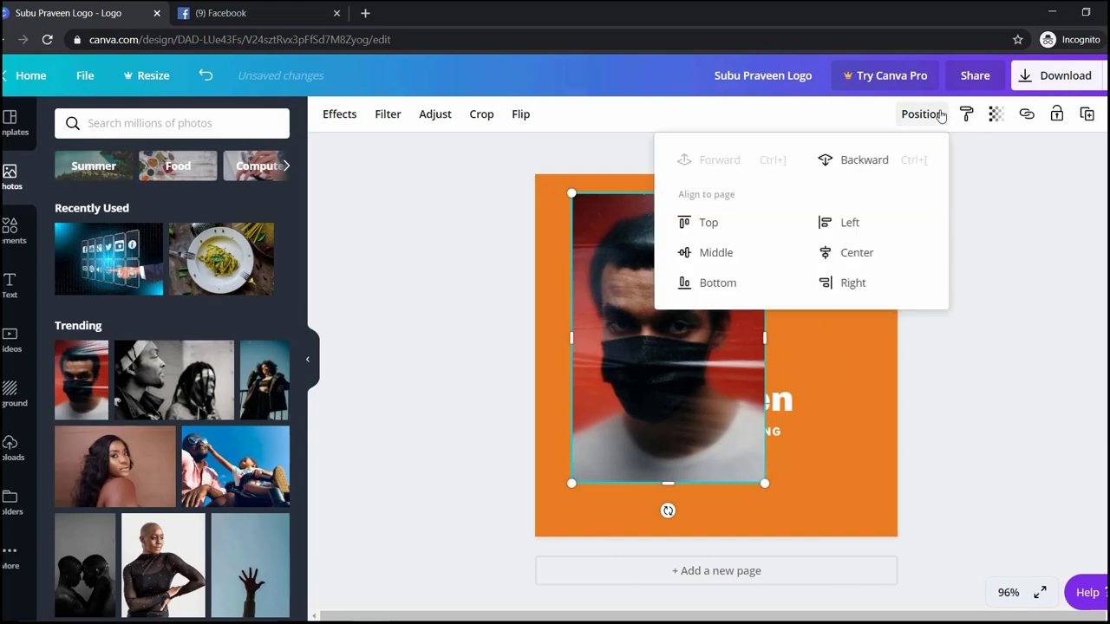
left_click(879, 166)
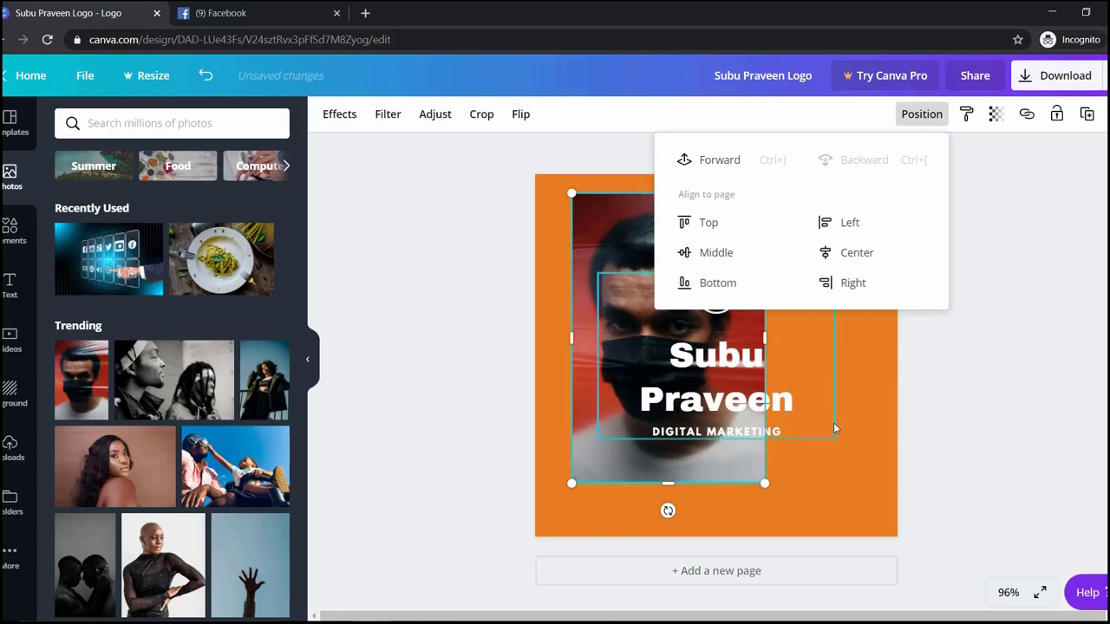
- Delete the photo of the masked man from the logo
left_click(637, 294)
left_click(616, 217)
key("Delete")
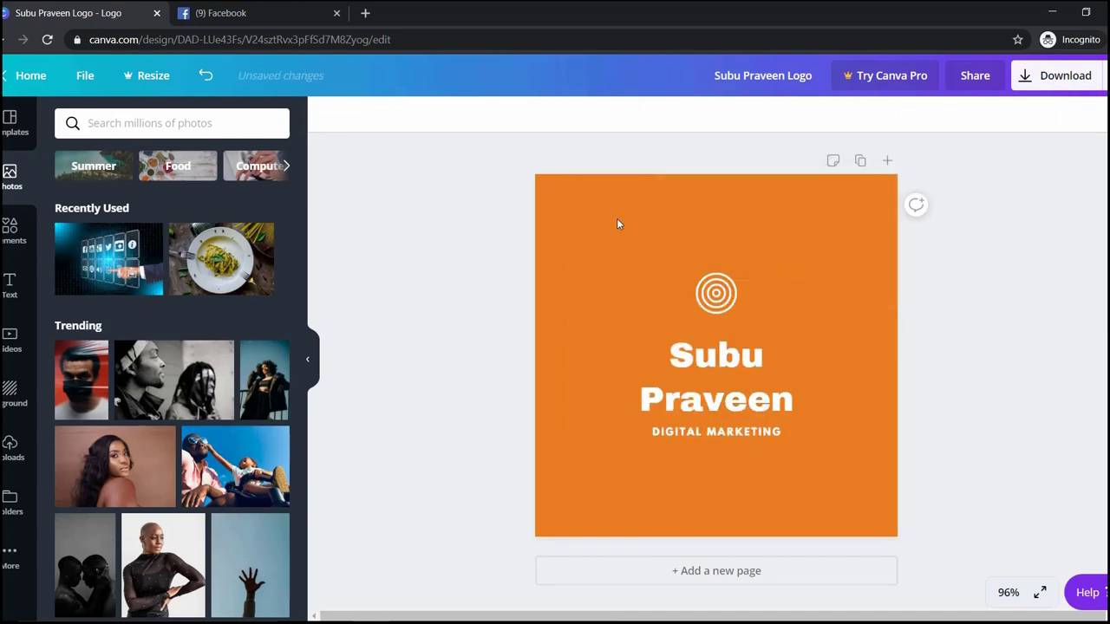
- Browse the graphic elements library and look through its graphics for "digital marketing"
left_click(10, 229)
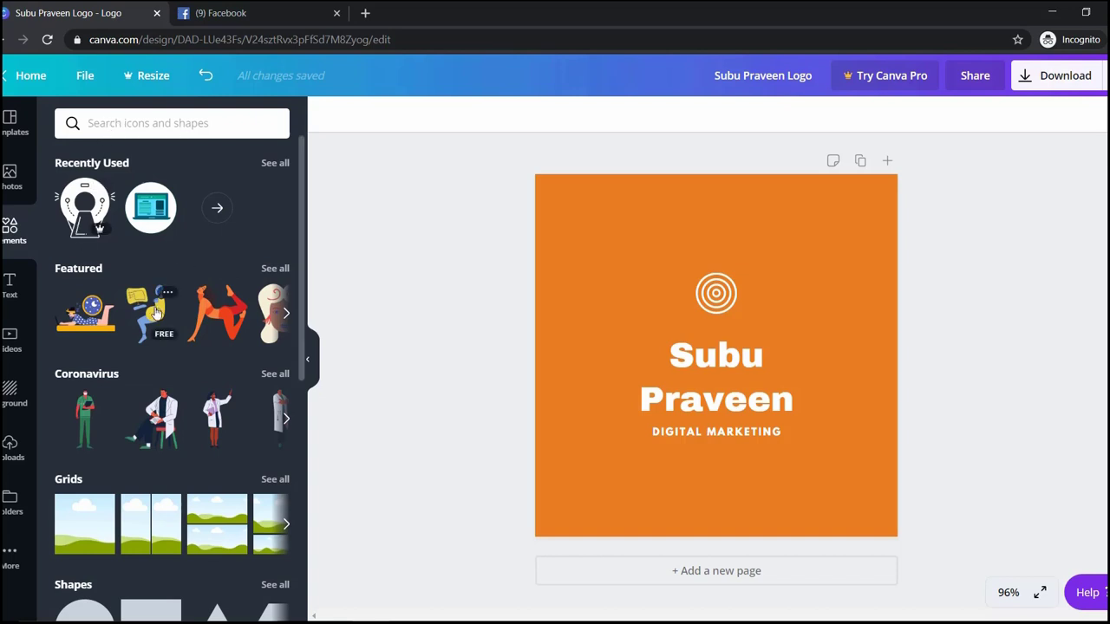
scroll(156, 314, "down", 4)
scroll(156, 314, "down", 9)
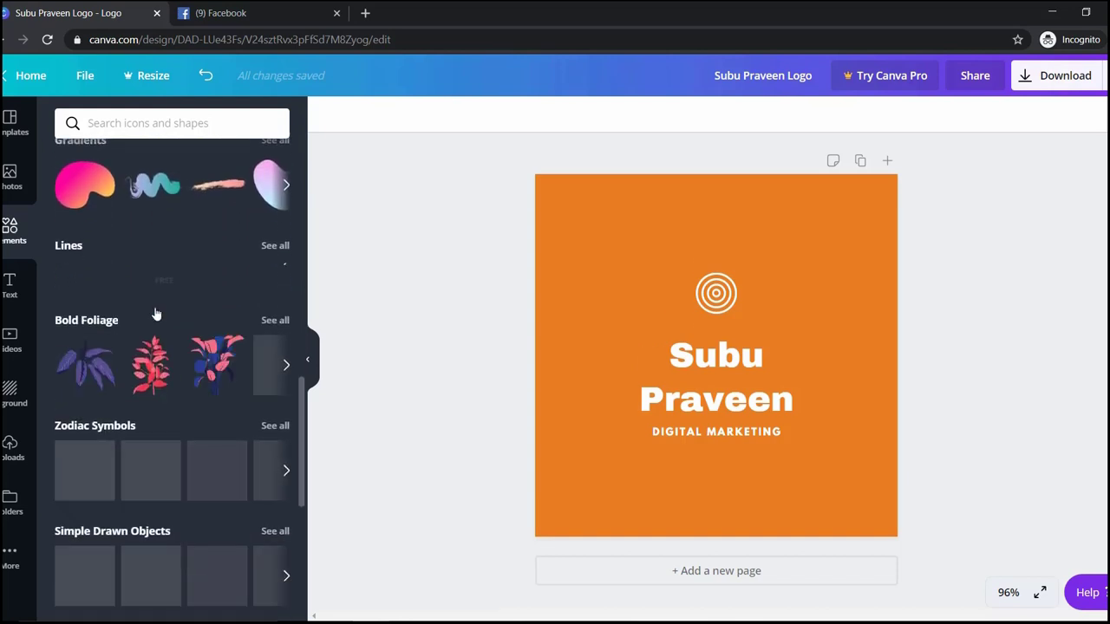
scroll(156, 314, "down", 2)
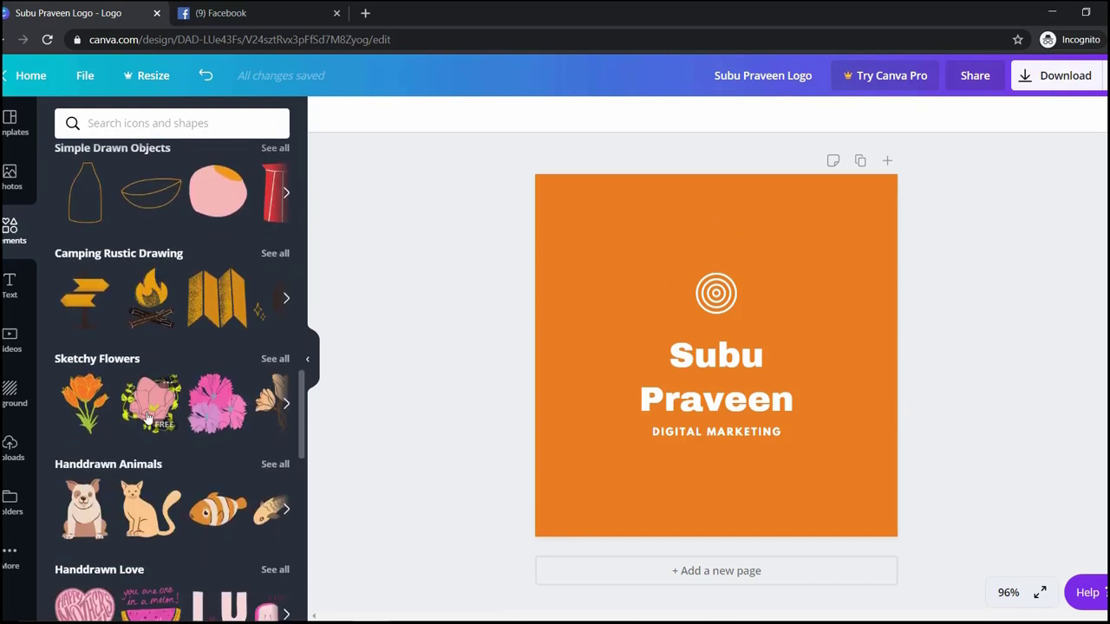
left_click(124, 113)
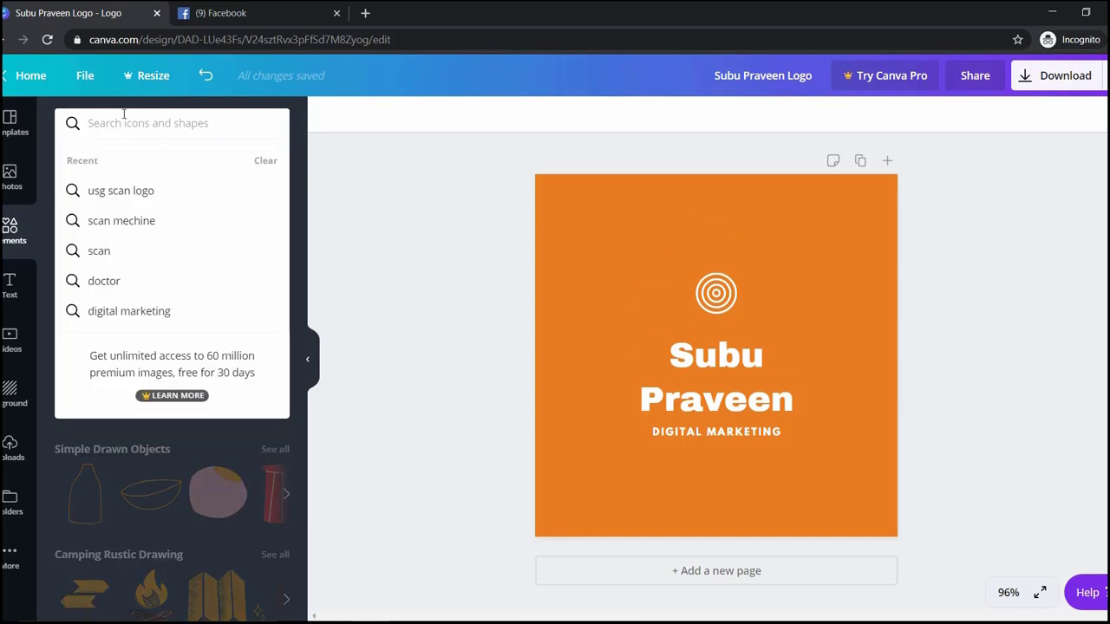
left_click(96, 304)
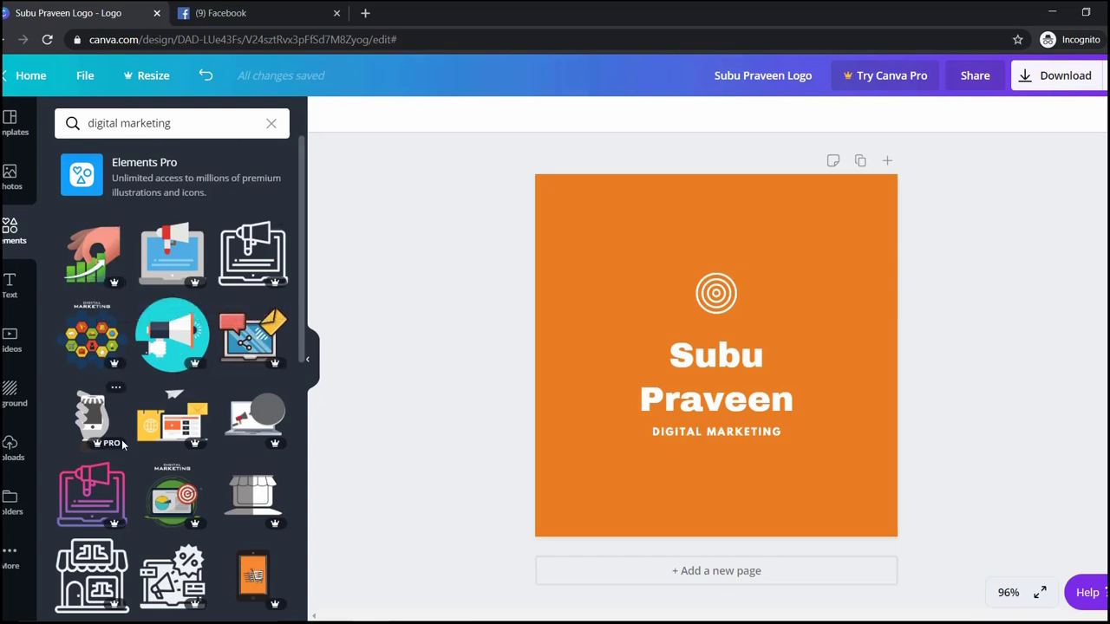
scroll(190, 369, "down", 3)
scroll(262, 374, "down", 2)
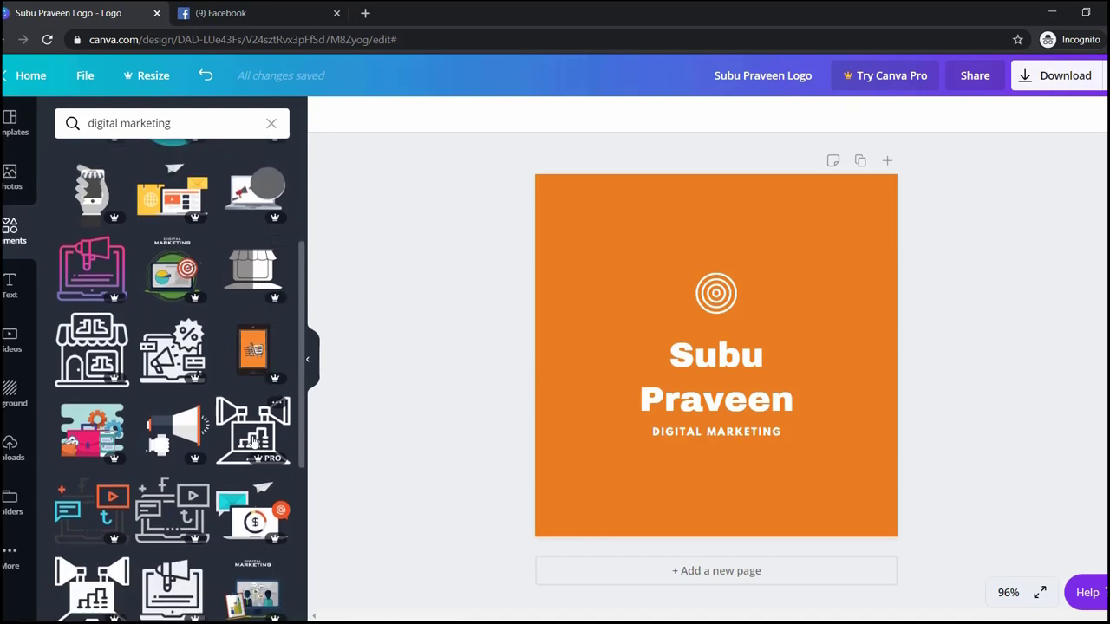
scroll(254, 446, "down", 2)
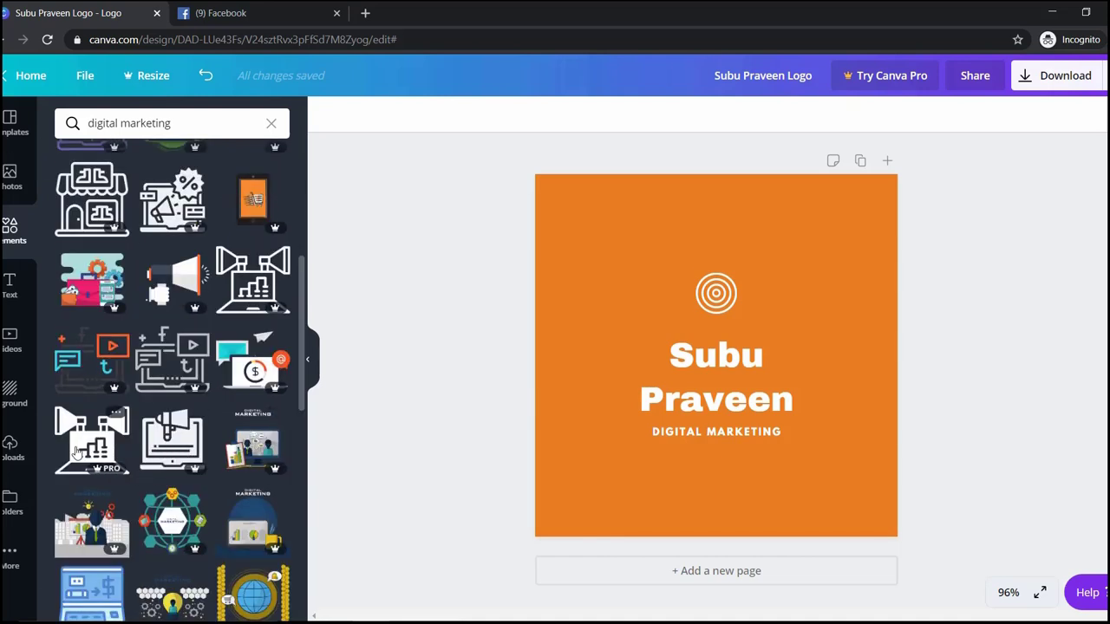
scroll(85, 399, "up", 5)
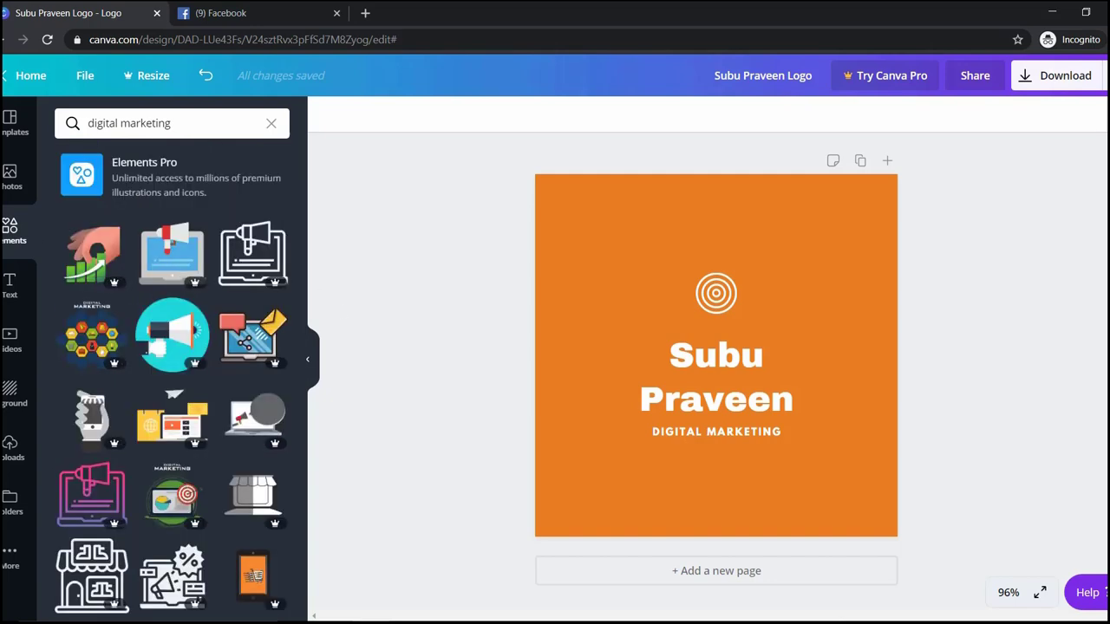
- Add the Title and HEADING font combination to the logo and replace its title with the first word of the brand name
left_click(8, 292)
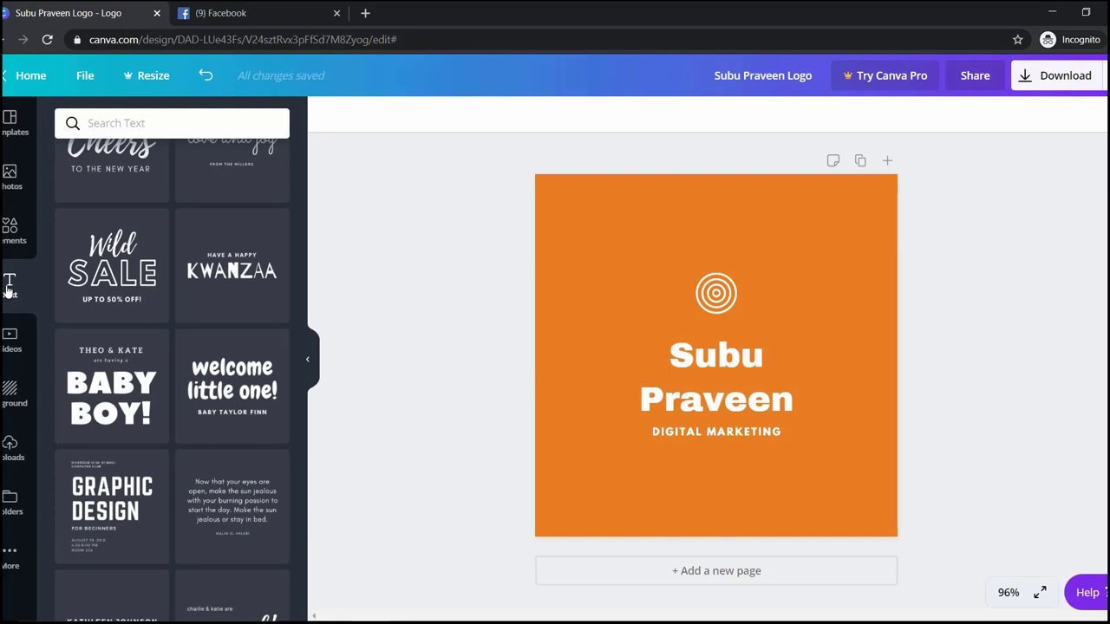
scroll(160, 310, "up", 5)
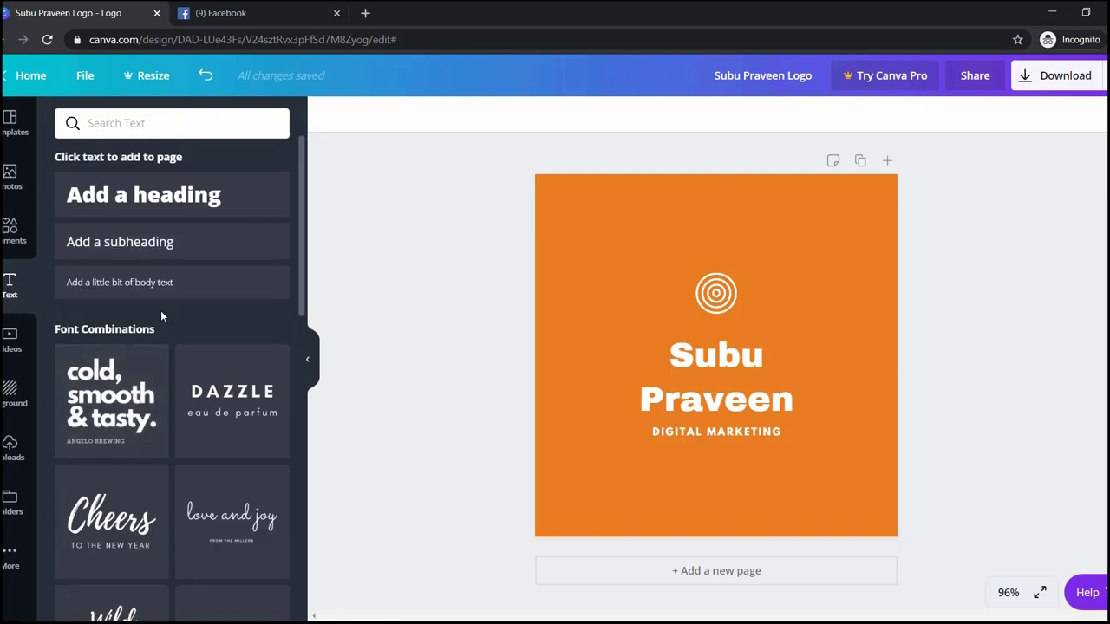
scroll(160, 311, "down", 10)
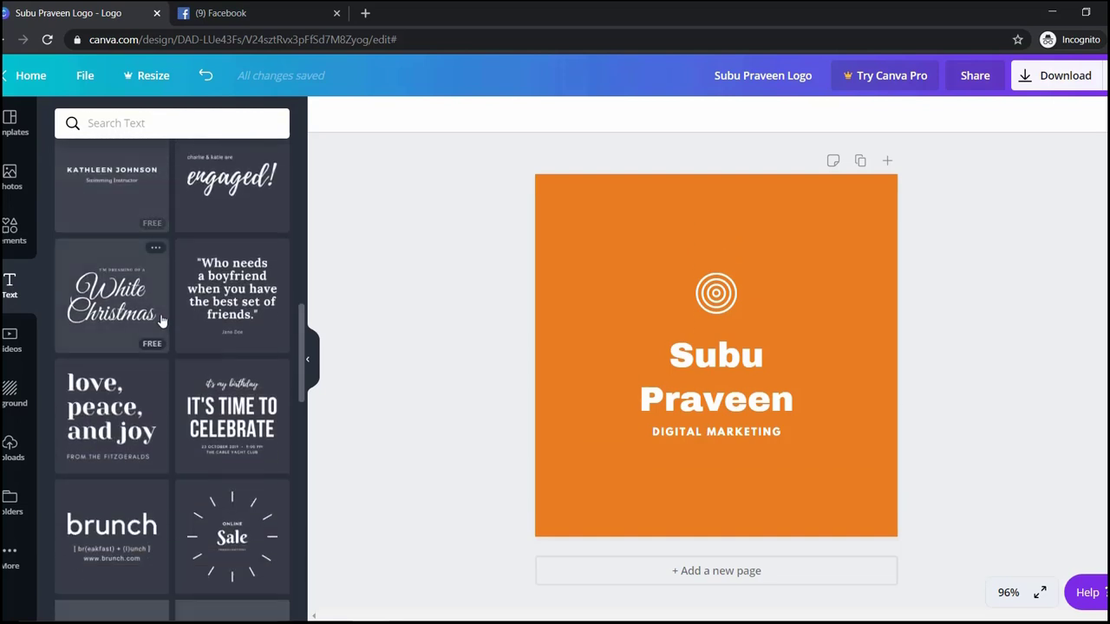
scroll(104, 434, "down", 3)
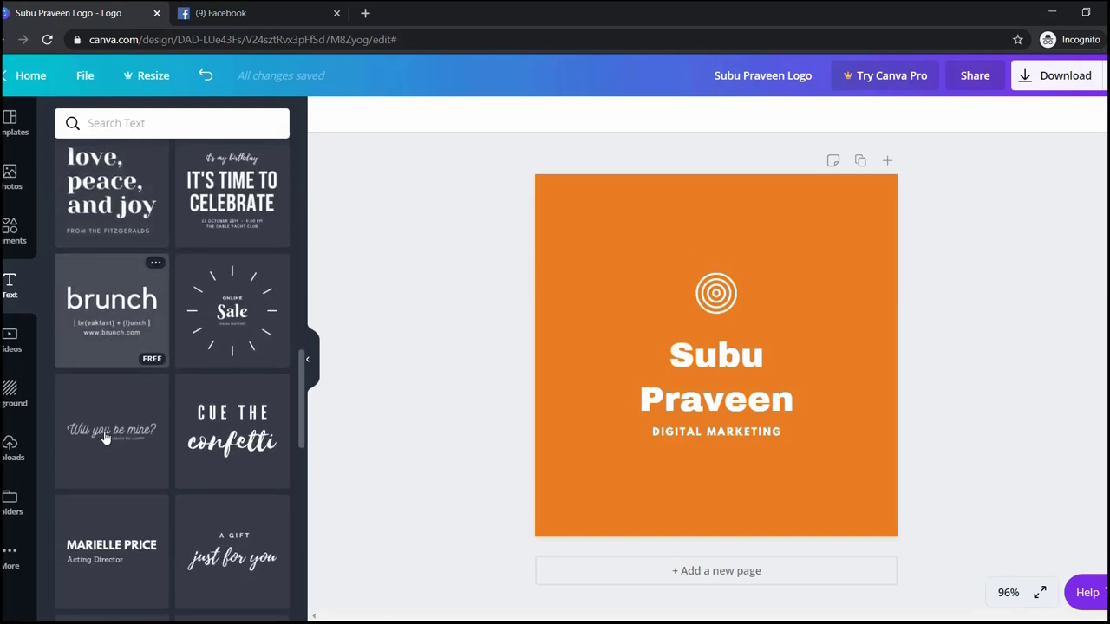
scroll(104, 436, "down", 4)
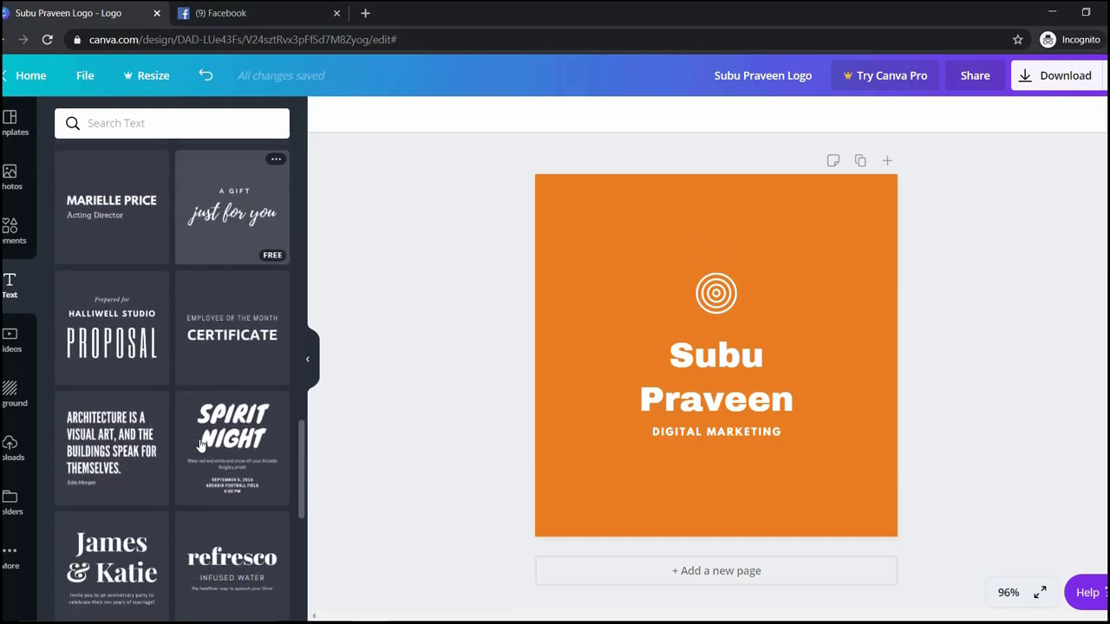
scroll(201, 444, "down", 1)
scroll(215, 438, "down", 4)
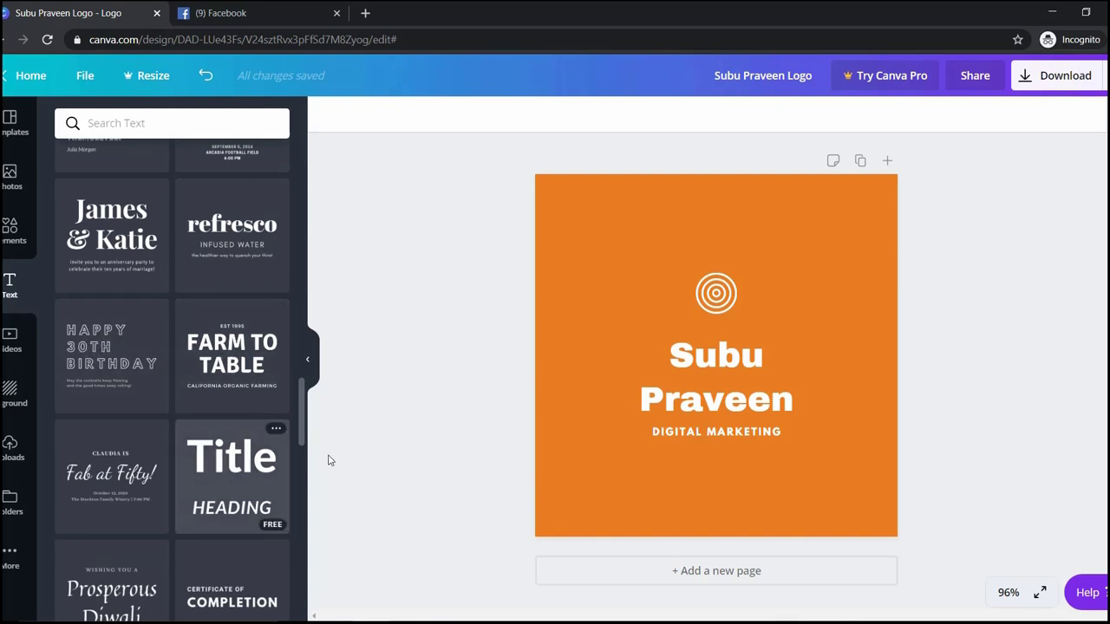
left_click(232, 472)
double_click(766, 217)
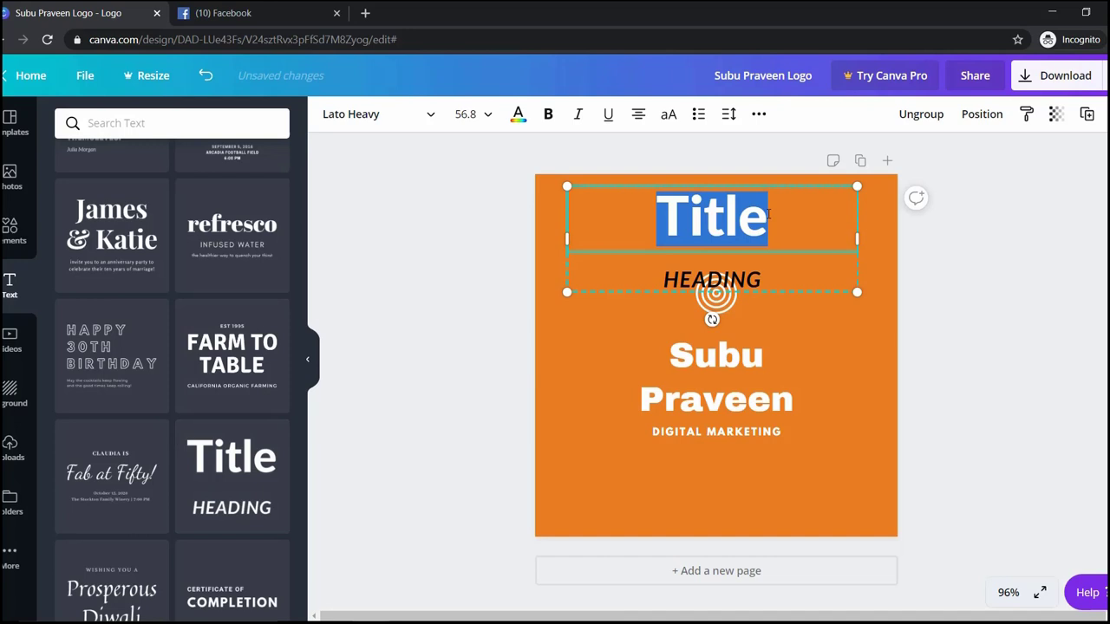
type("Subu")
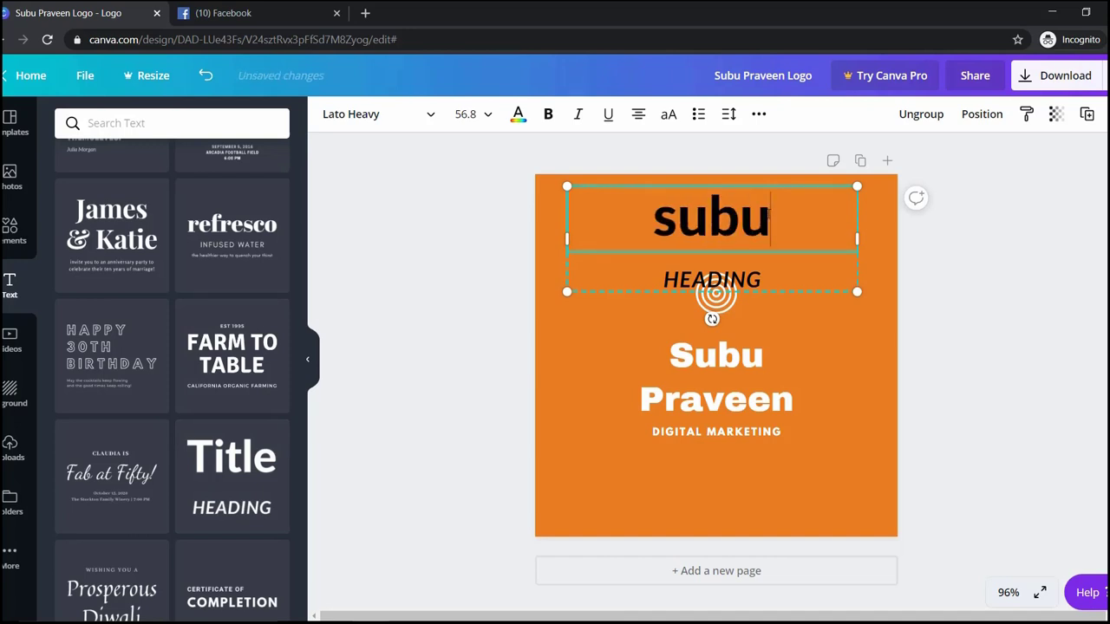
- Try deleting the original white brand name text, and undo the deletion
left_click(749, 358)
key("Delete")
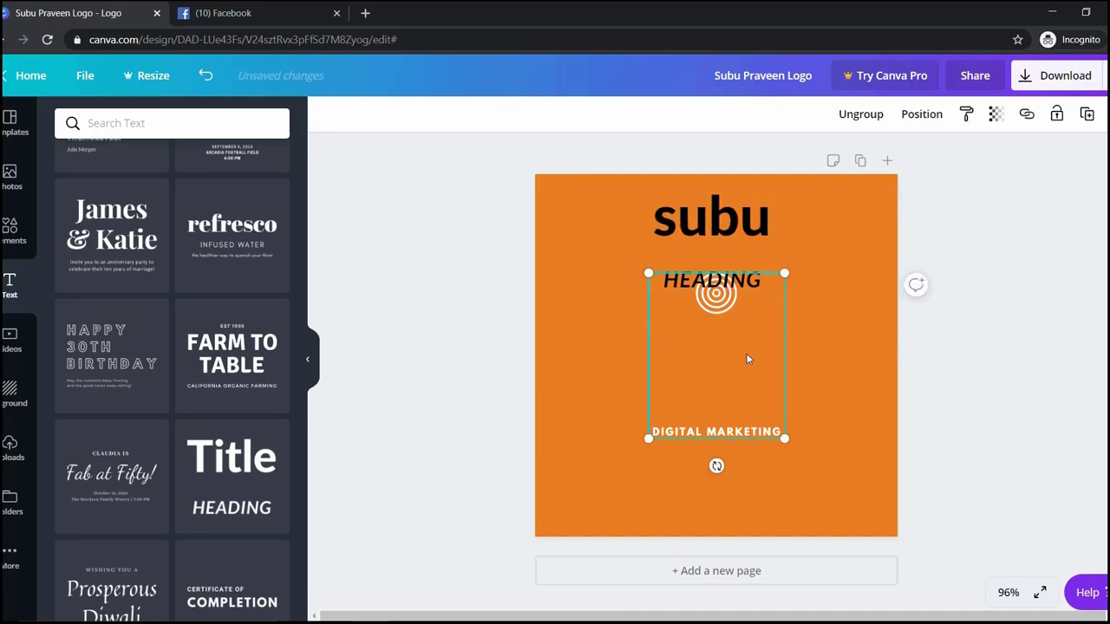
left_click(208, 76)
- Delete the added title and heading text from the logo
left_click(710, 222)
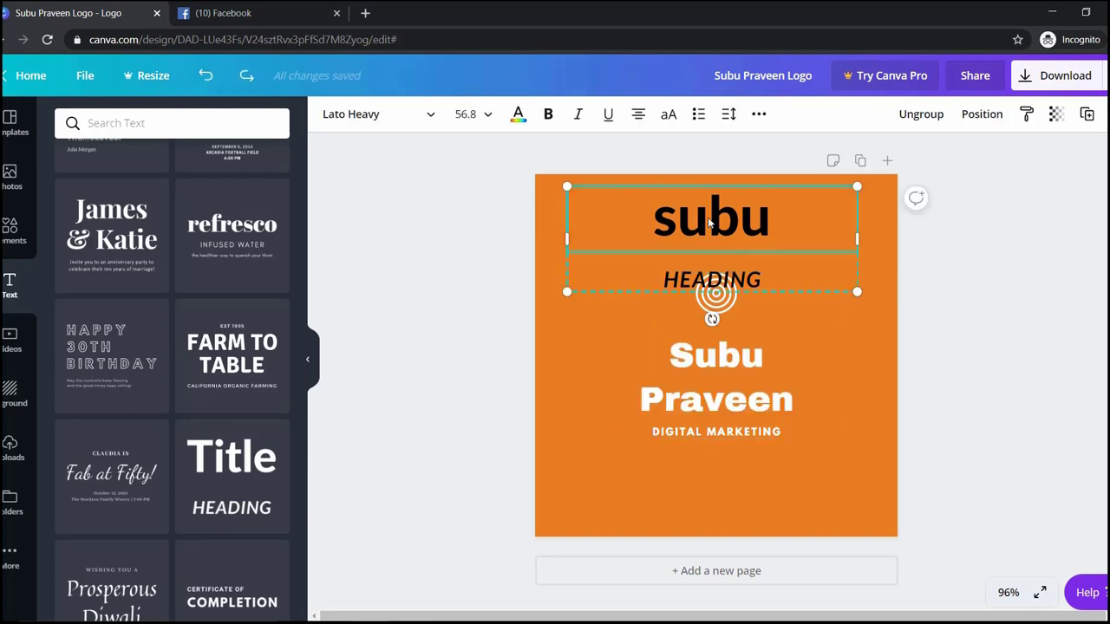
key("Delete")
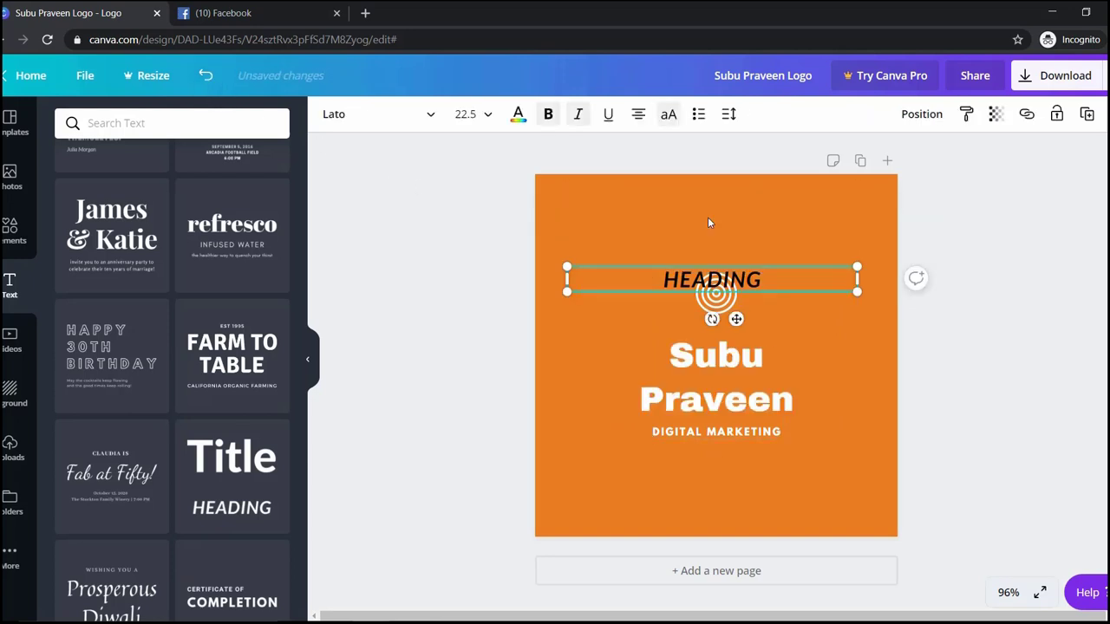
key("Delete")
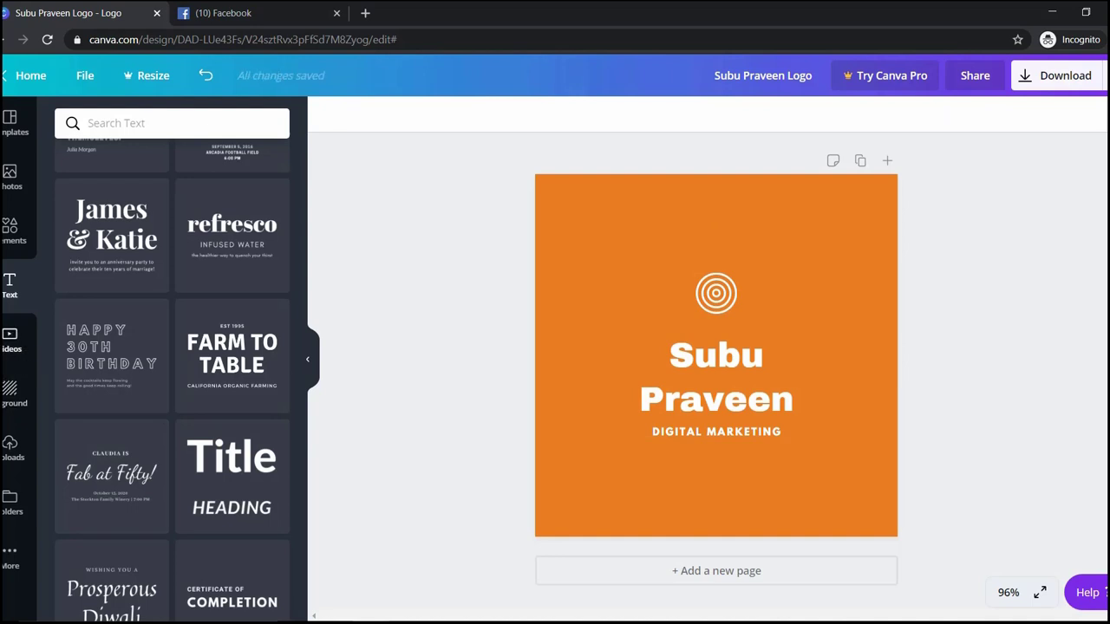
- Try the white marble background on the logo and replace it with the black marble background
left_click(10, 389)
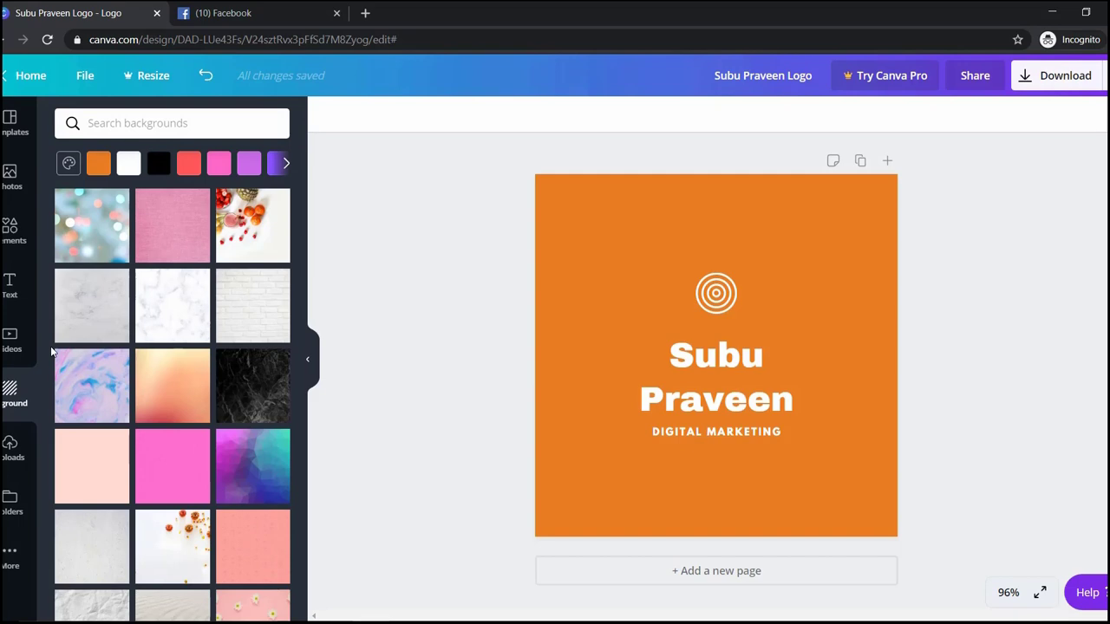
left_click(184, 314)
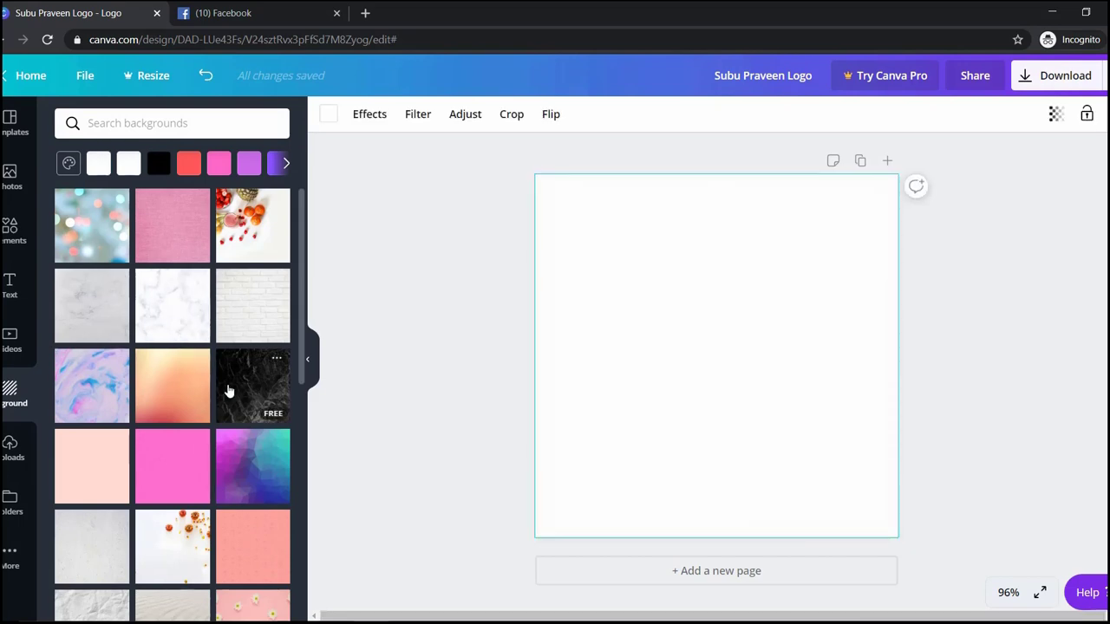
left_click(228, 391)
- Place the uploaded cutout of the man in the dark jacket on the logo, and delete it
left_click(11, 446)
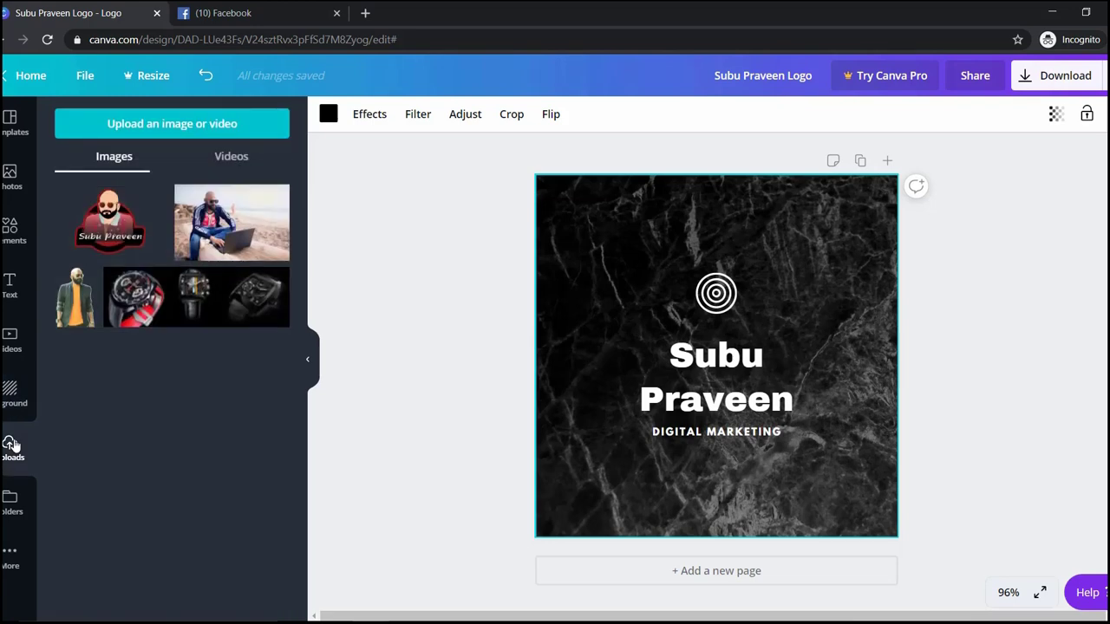
left_click_drag(74, 297, 609, 331)
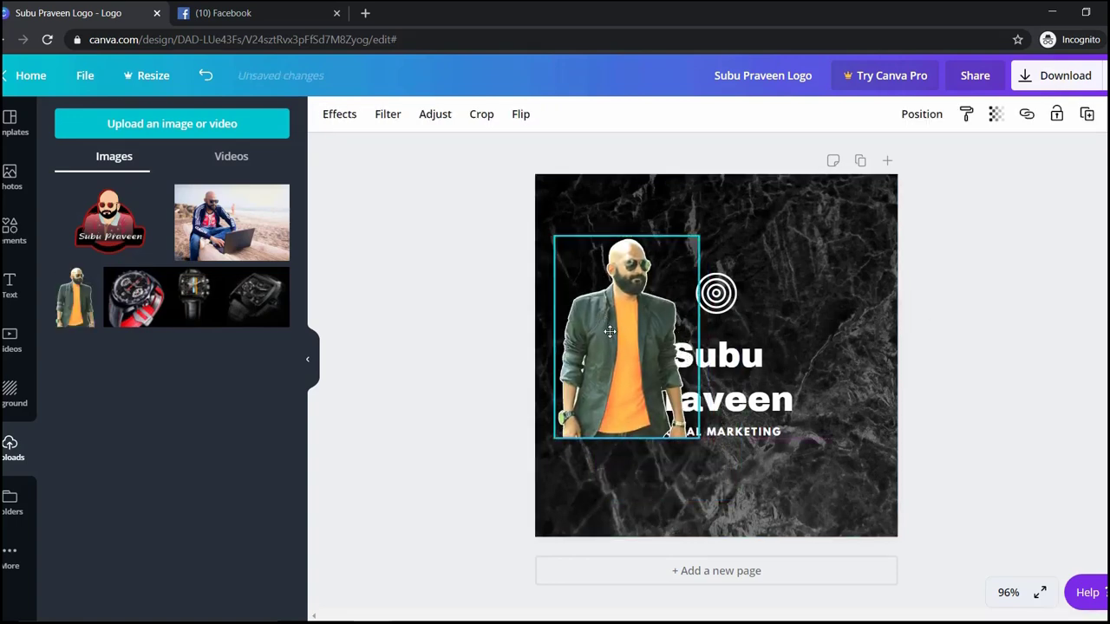
key("Delete")
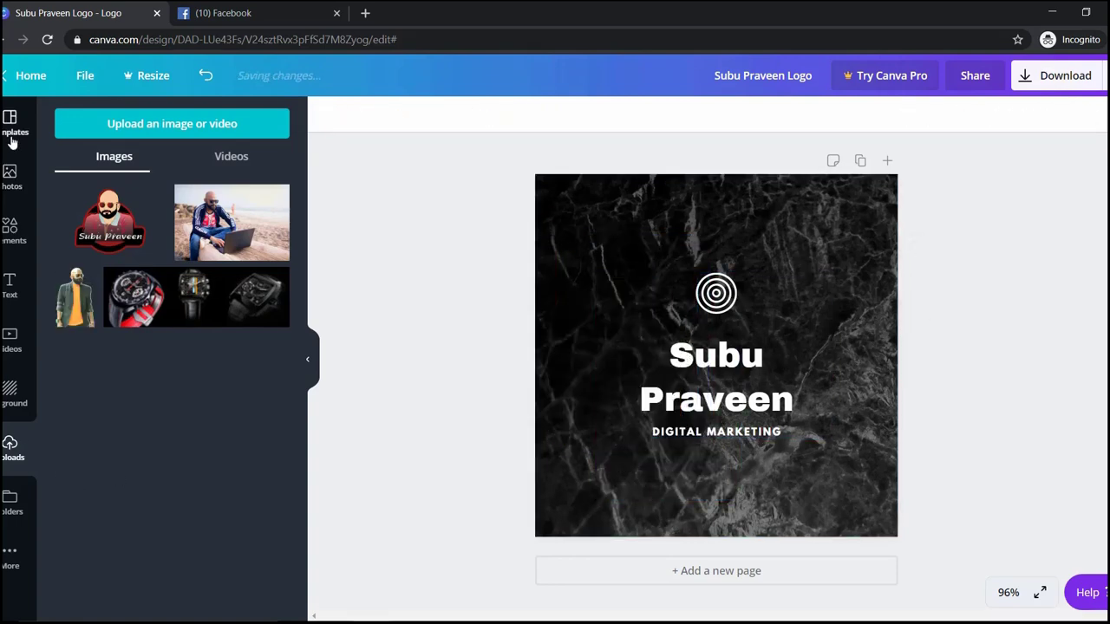
- Set the brand name's font size to 42 and its text colour to dark blue
left_click(12, 130)
left_click(717, 377)
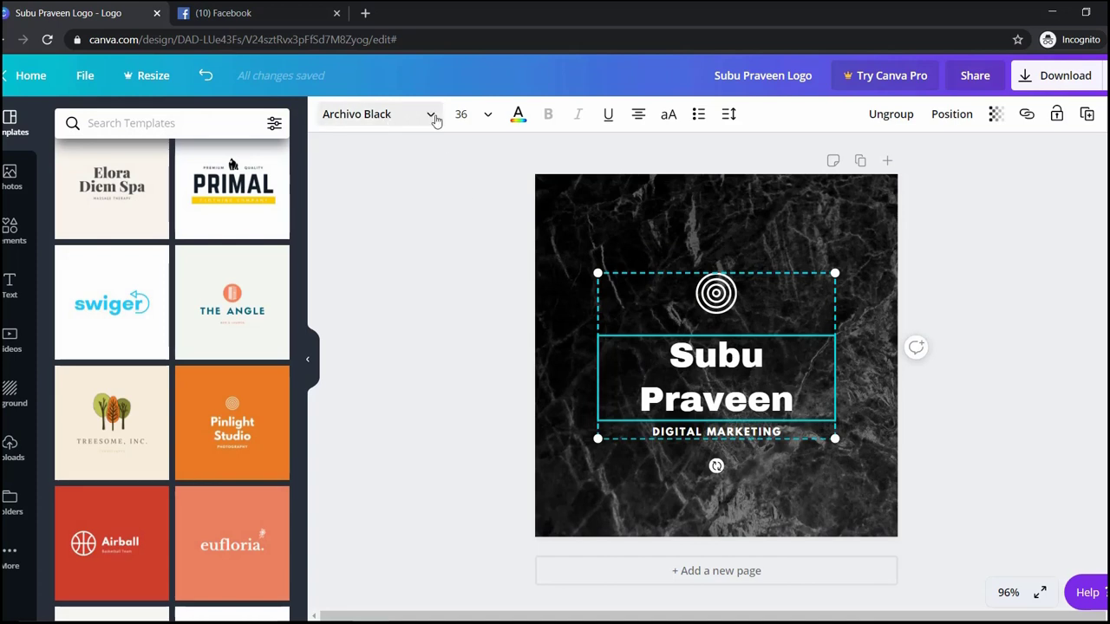
left_click(488, 115)
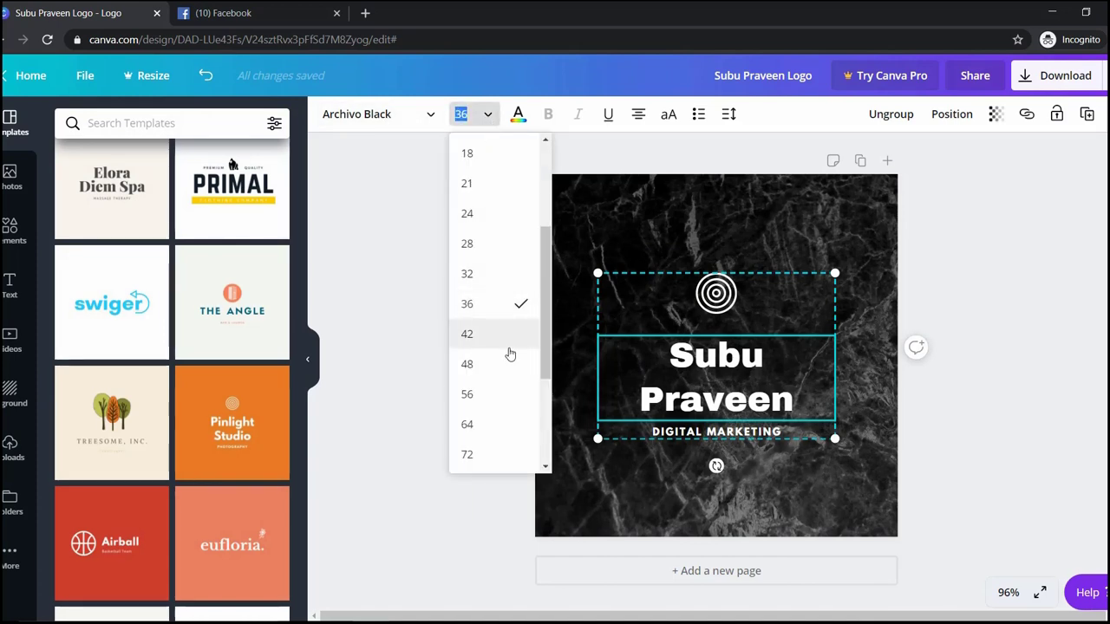
left_click(507, 341)
left_click(519, 116)
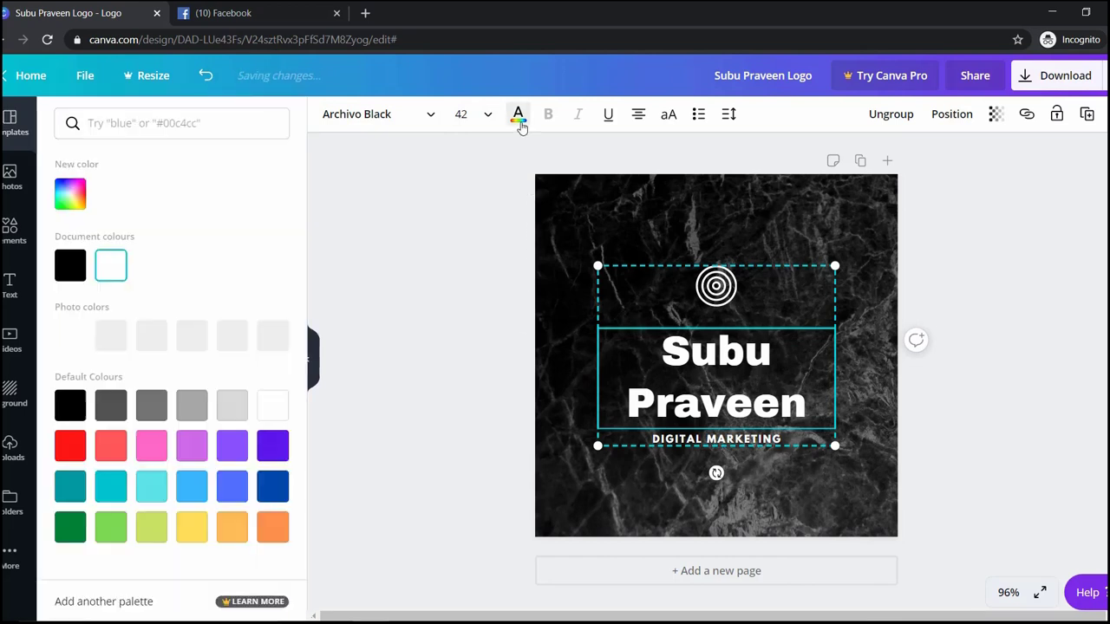
left_click(267, 416)
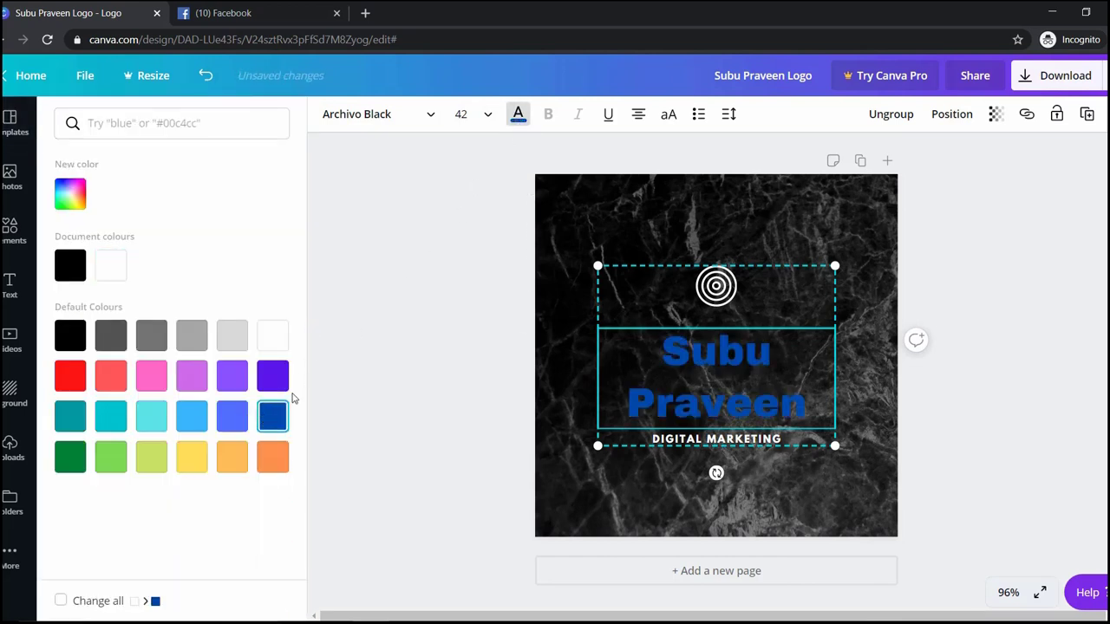
- Underline the DIGITAL MARKETING tagline and try out its transparency setting
left_click(717, 438)
left_click(608, 113)
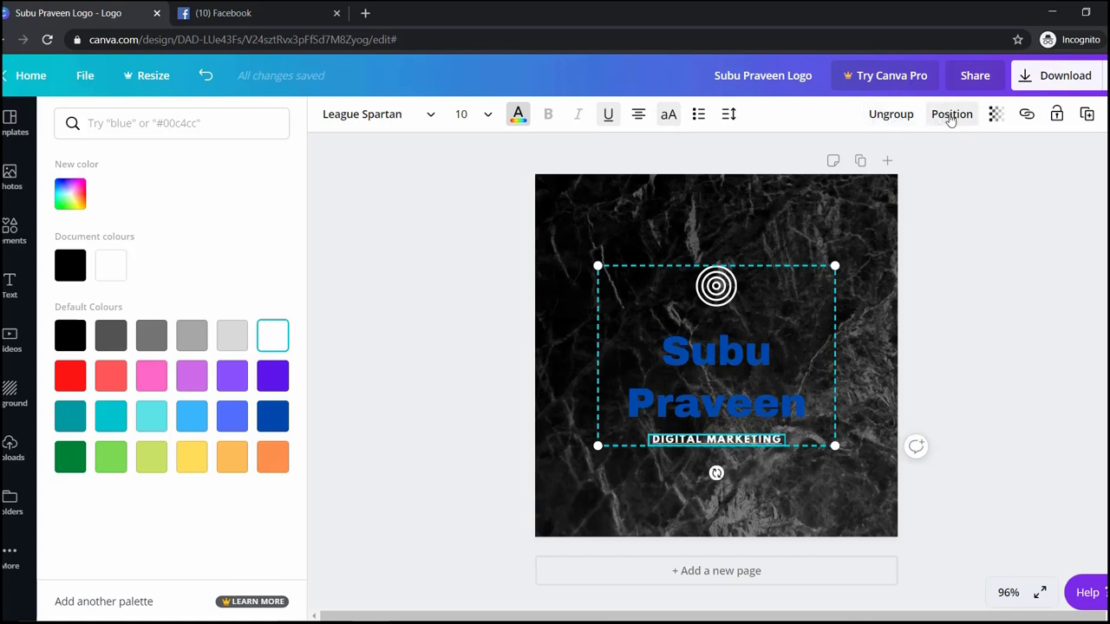
left_click(996, 114)
mouse_move(949, 158)
left_mouse_down()
mouse_move(872, 153)
mouse_move(949, 154)
left_mouse_up()
left_click(792, 220)
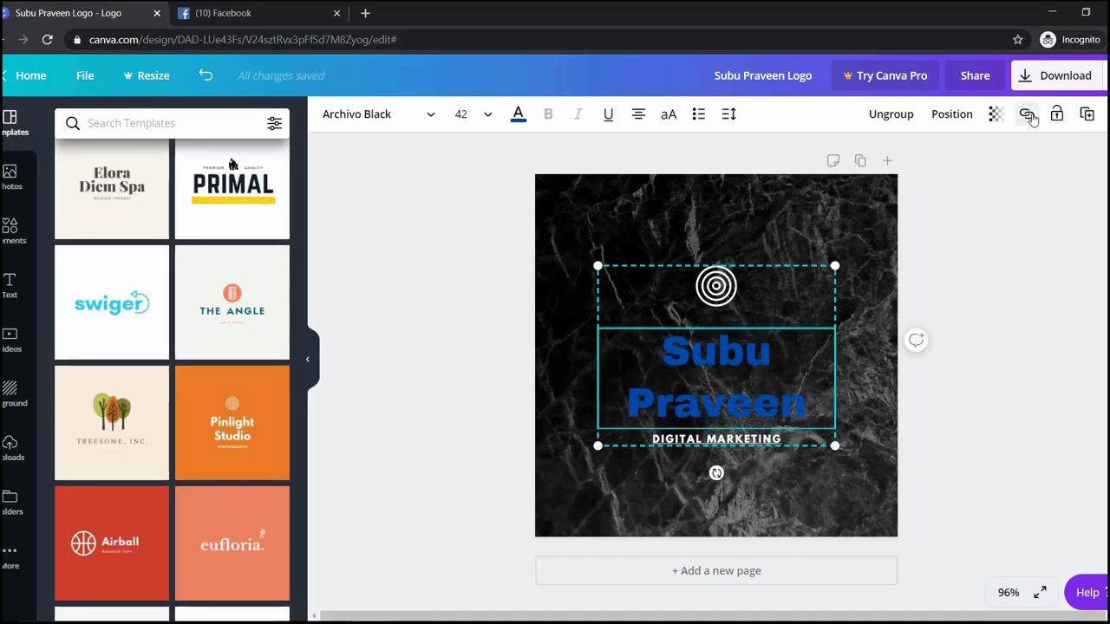
- Try duplicating the logo's grouped elements and deleting the brand name, undoing each change
left_click(1086, 114)
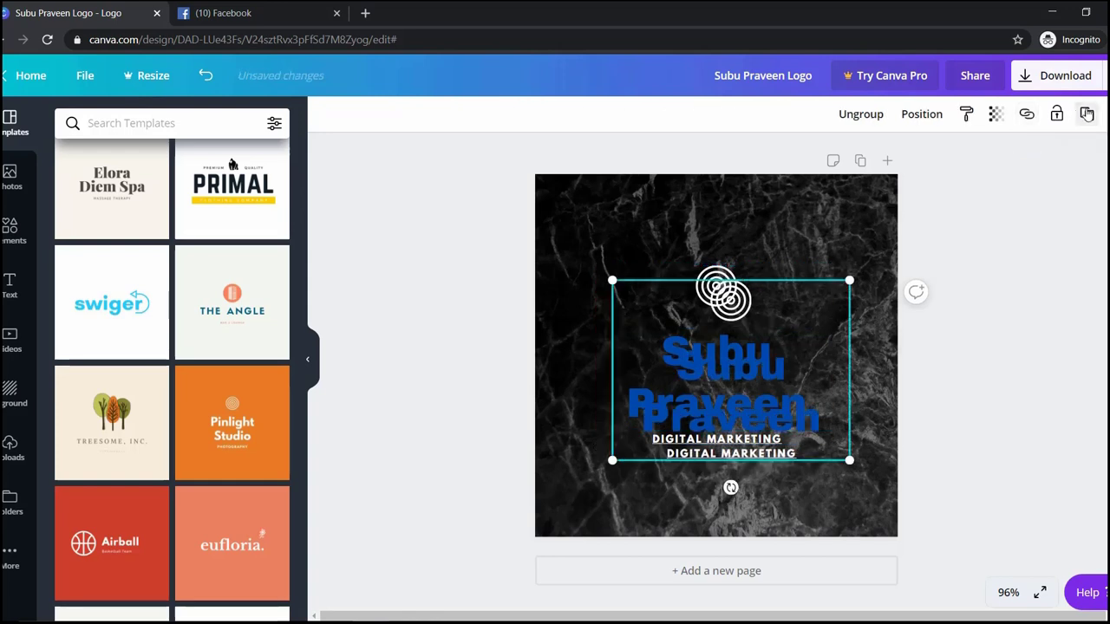
key("ctrl+z")
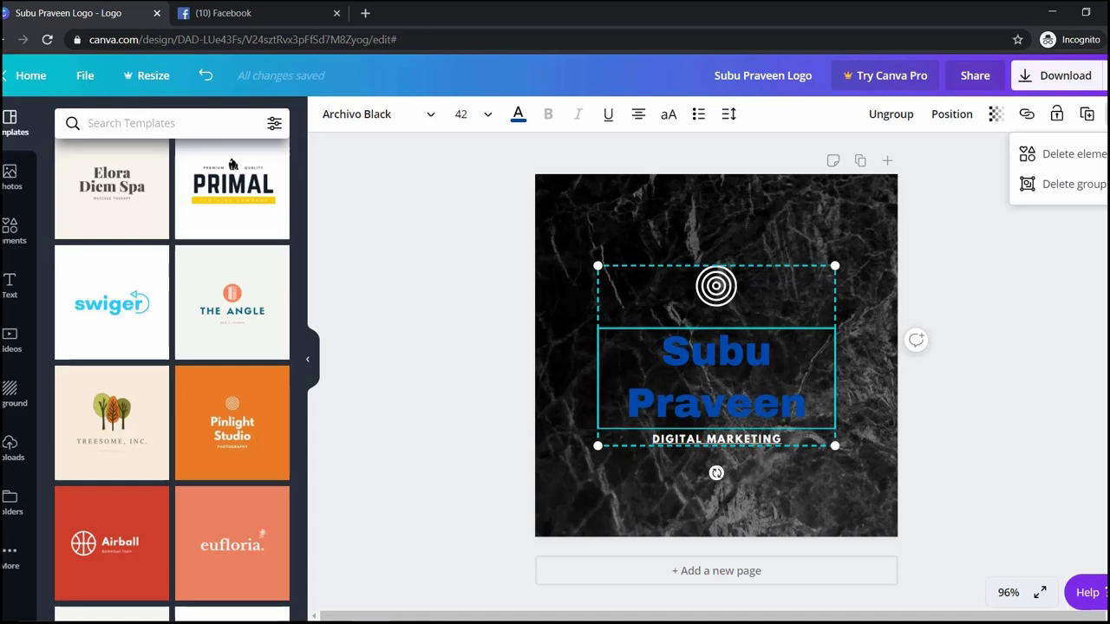
key("Delete")
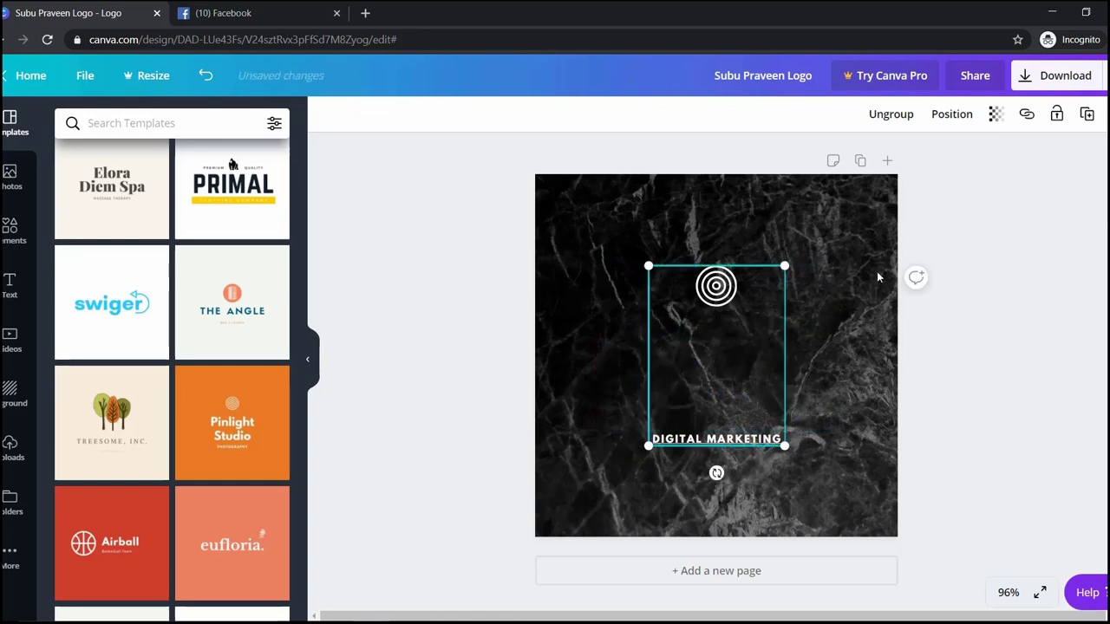
key("ctrl+z")
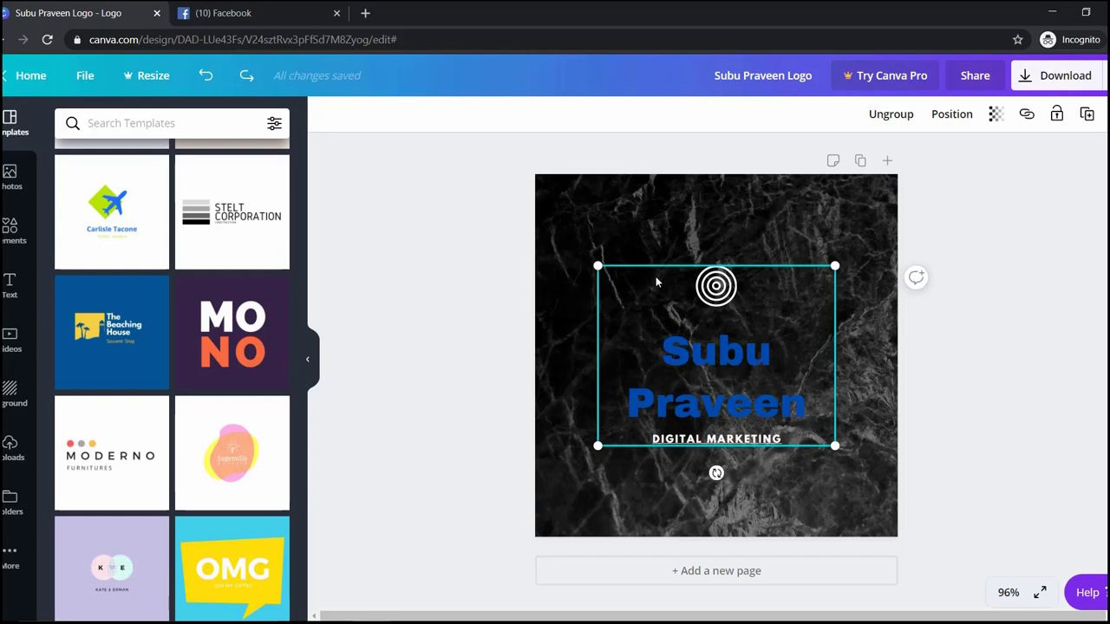
- Download the finished logo as a PNG file
left_click(1072, 78)
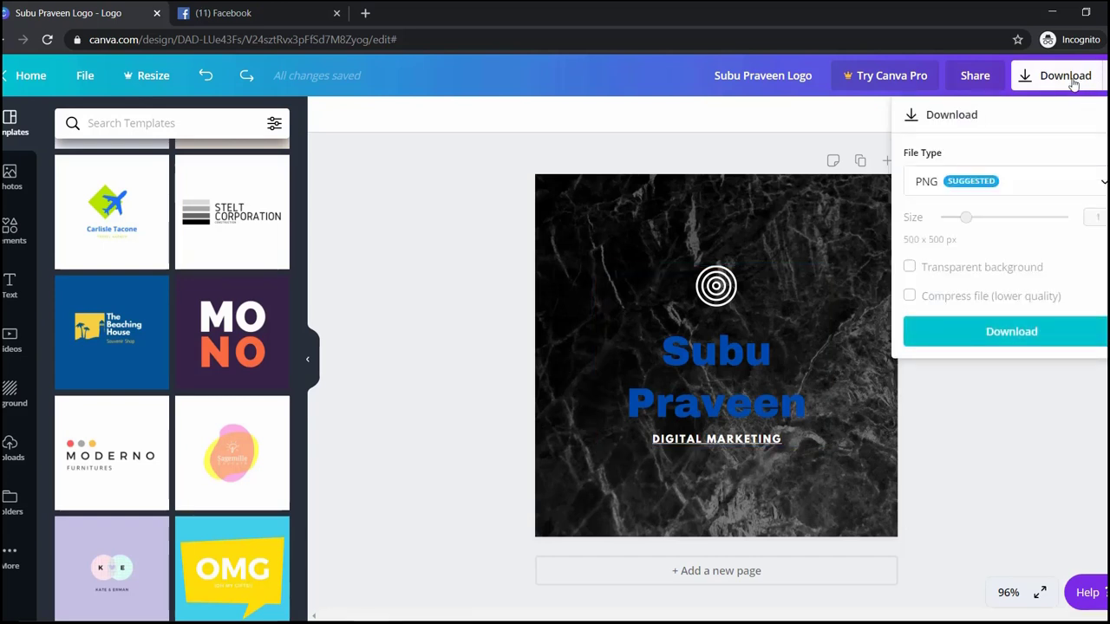
left_click(1102, 182)
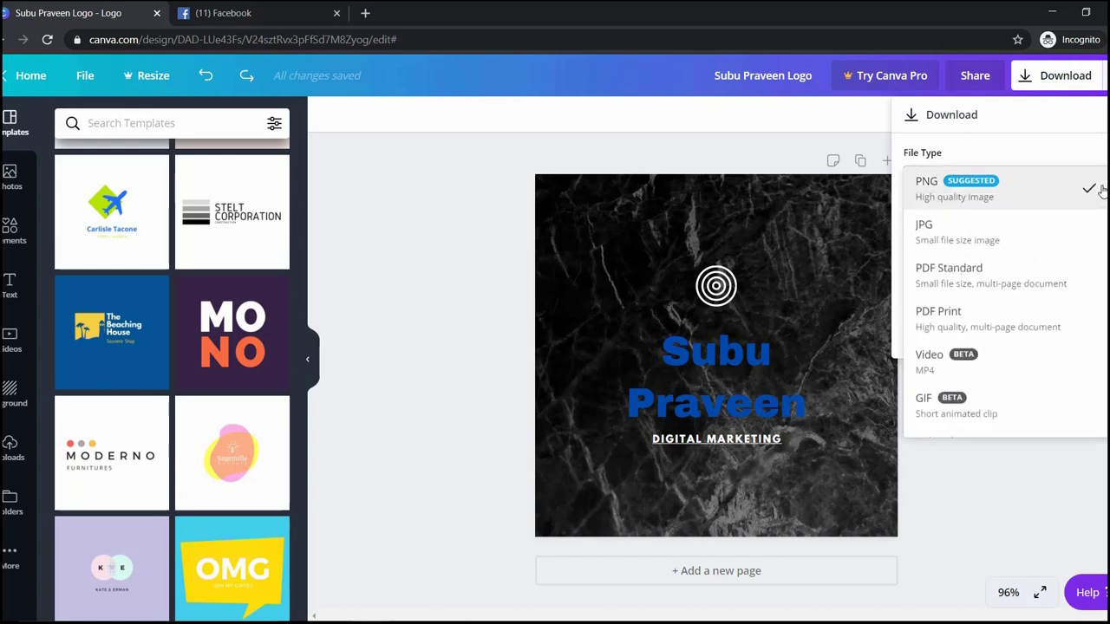
left_click(1049, 190)
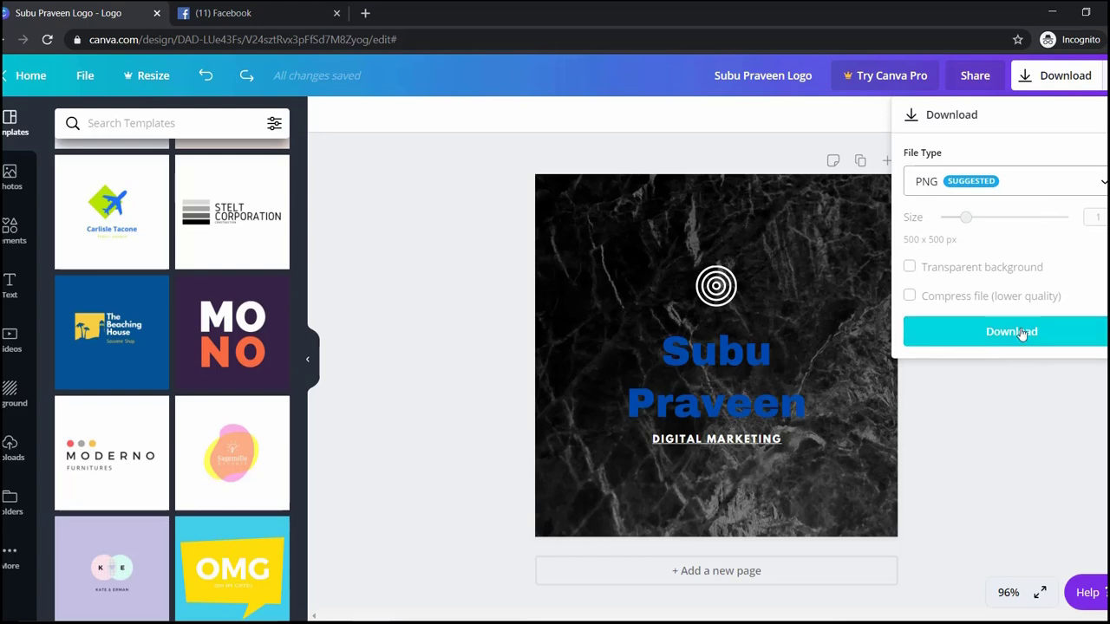
left_click(1022, 333)
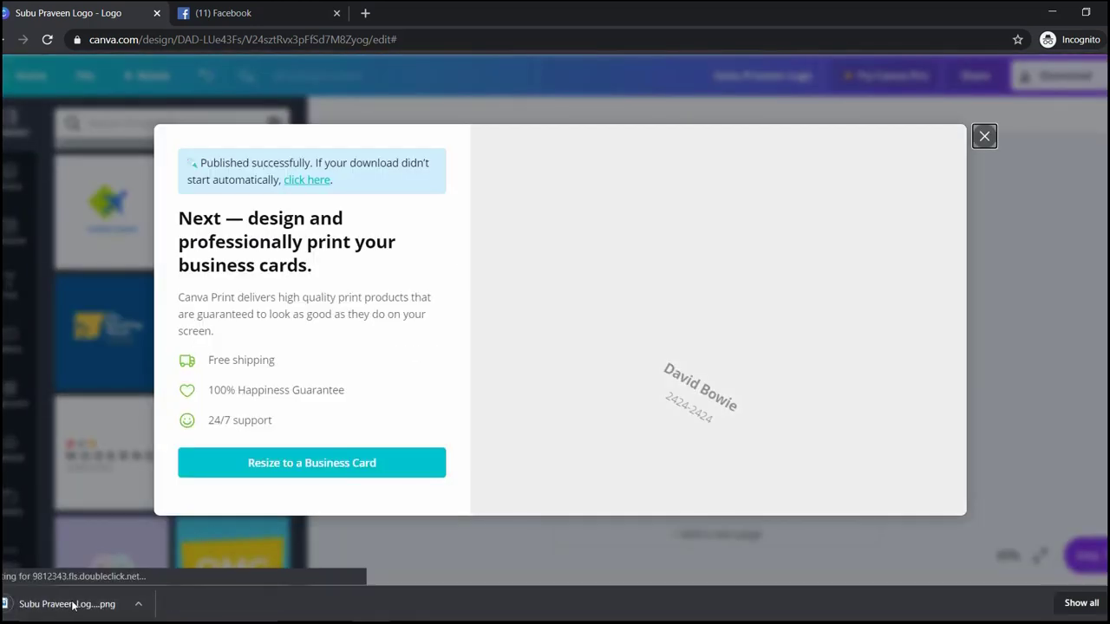
- View the downloaded logo image in Photos, close it, and dismiss the business card printing offer
left_click(74, 604)
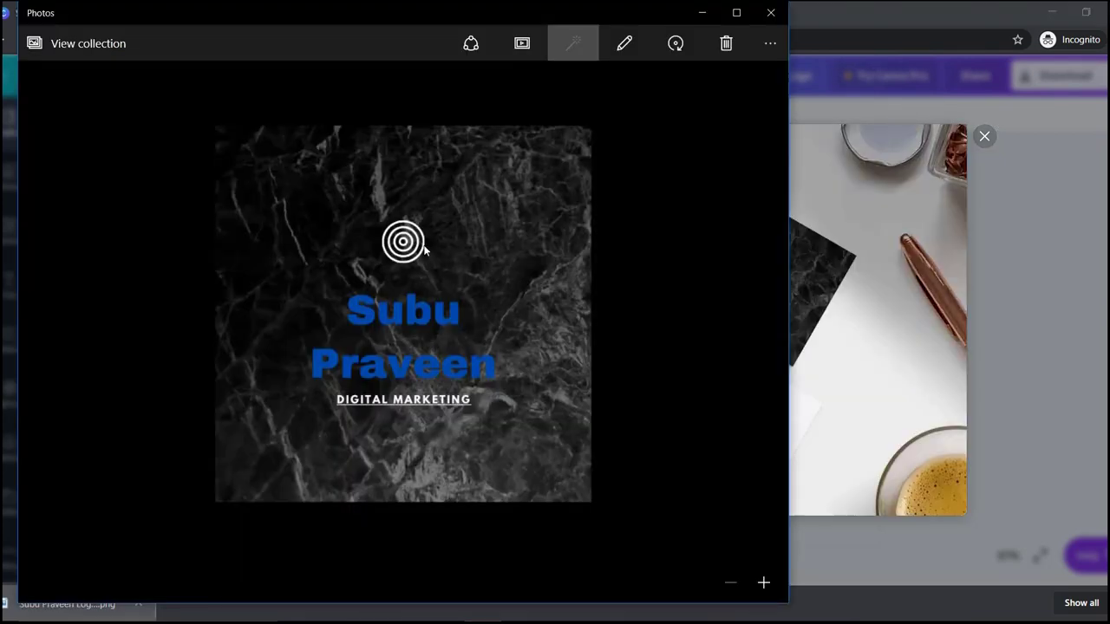
left_click(771, 12)
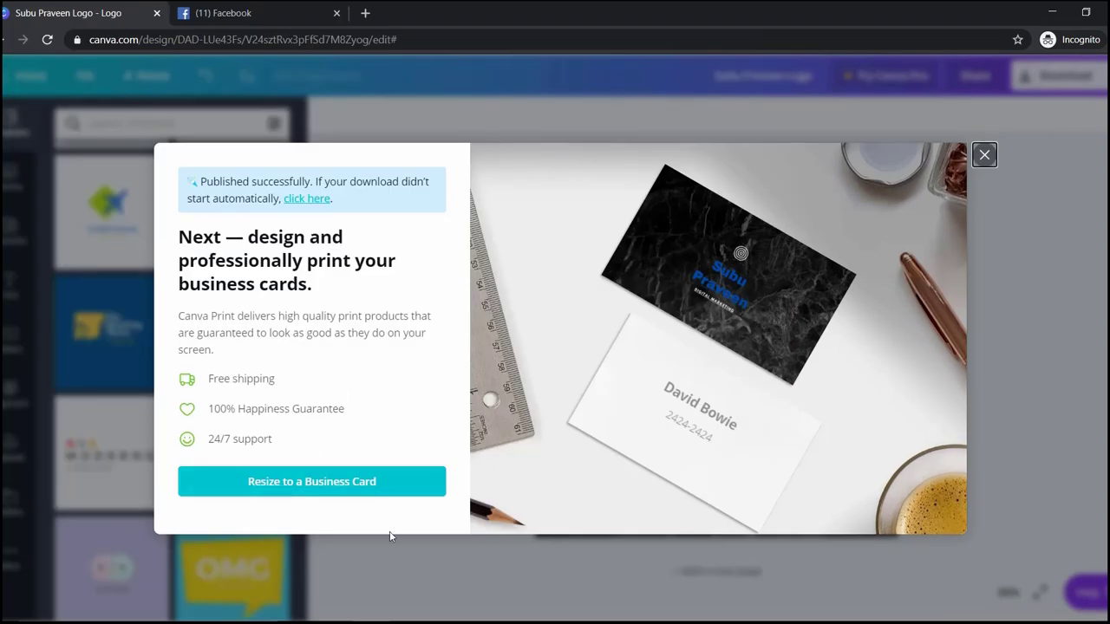
left_click(986, 157)
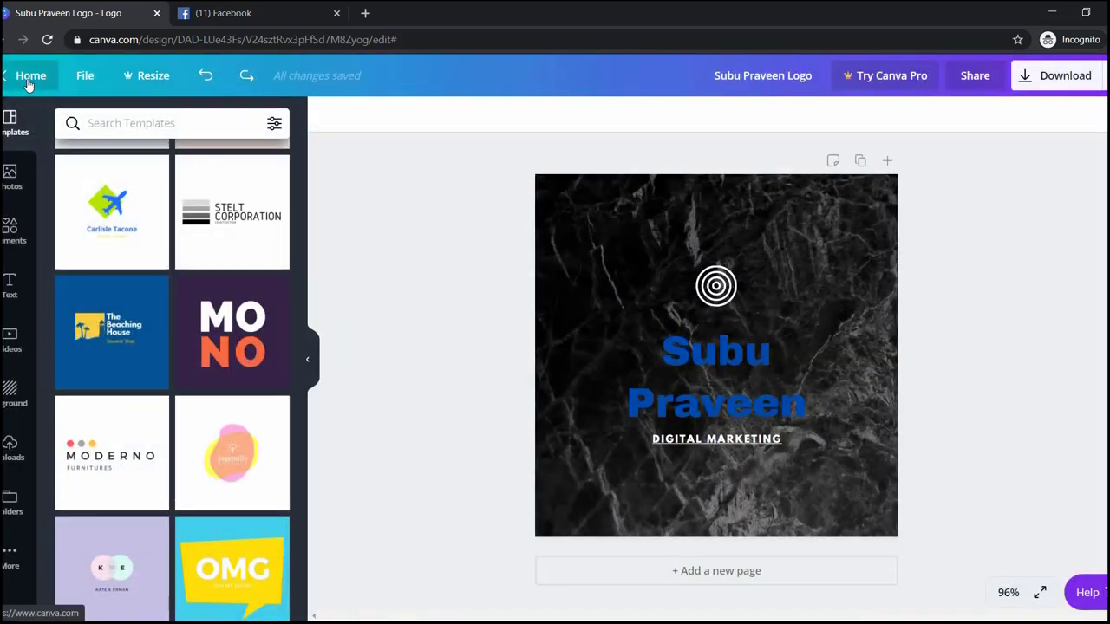
- Return to the Canva home page and browse the design types available for a new design
left_click(26, 81)
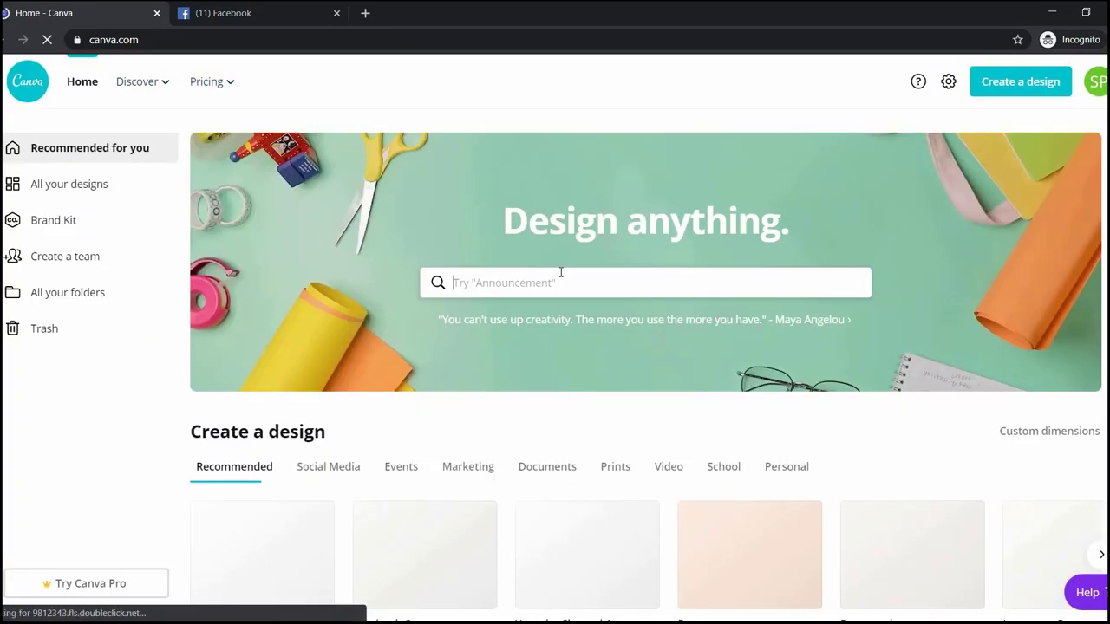
left_click(1027, 87)
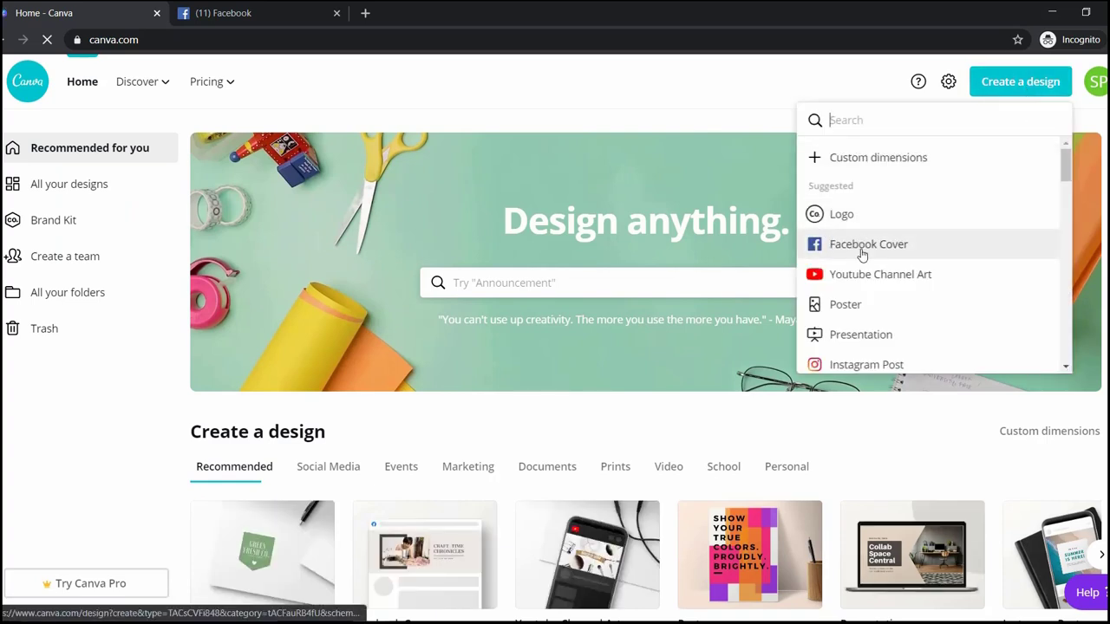
scroll(862, 254, "down", 1)
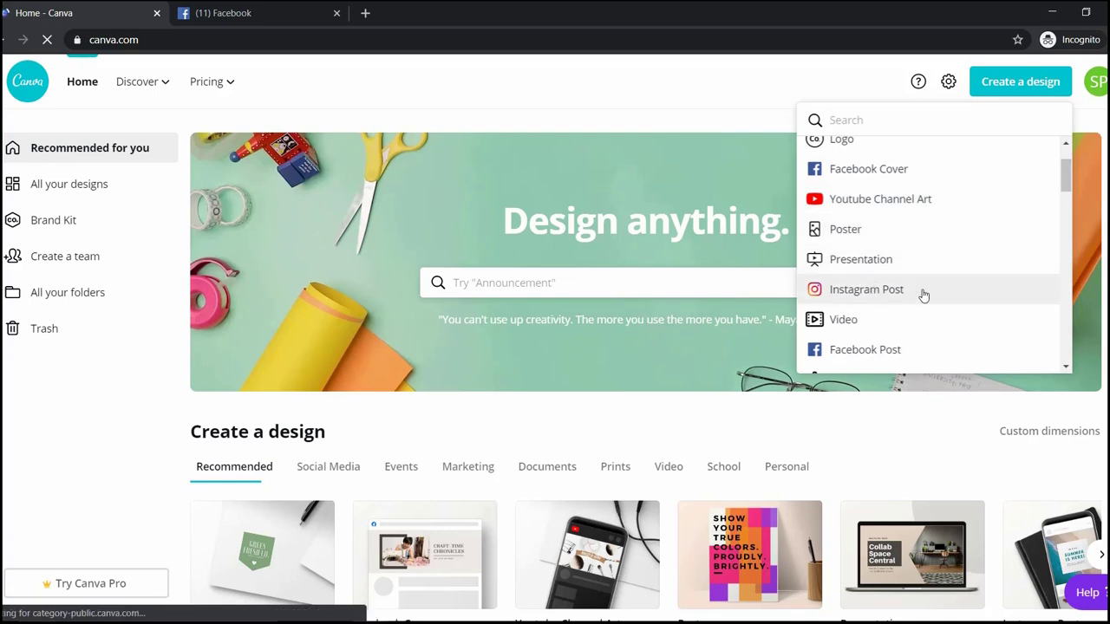
scroll(906, 314, "down", 1)
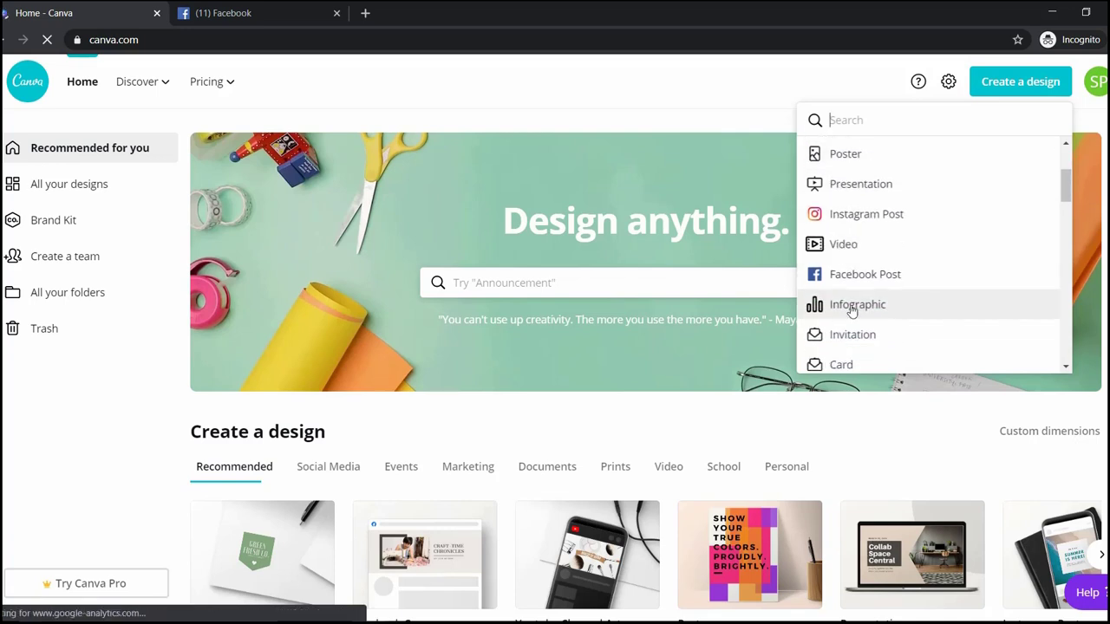
scroll(885, 295, "down", 1)
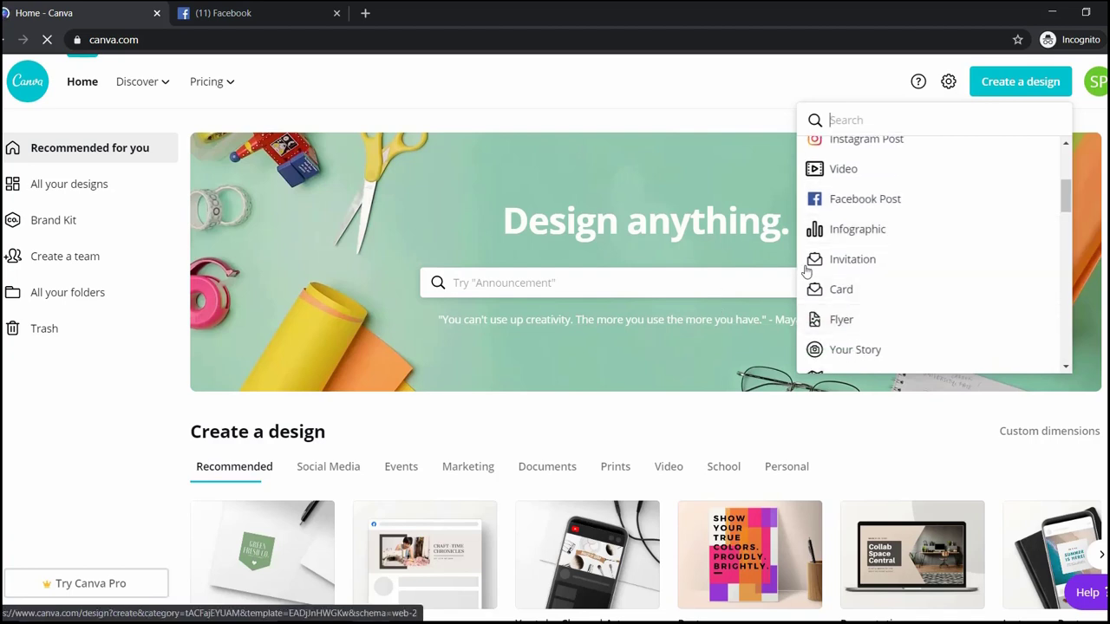
left_click(660, 89)
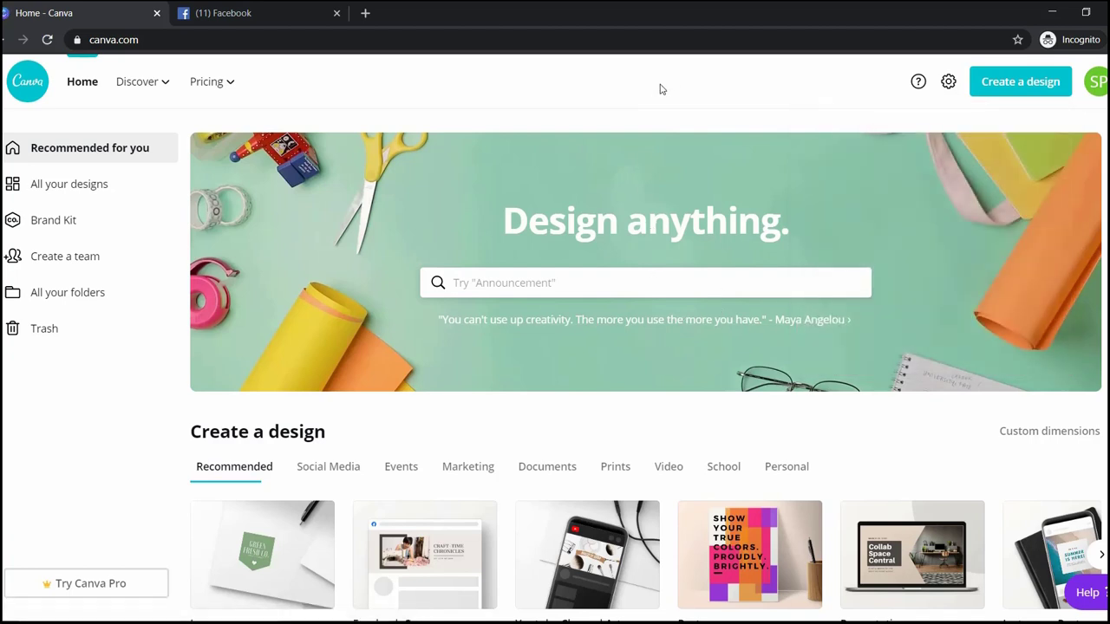